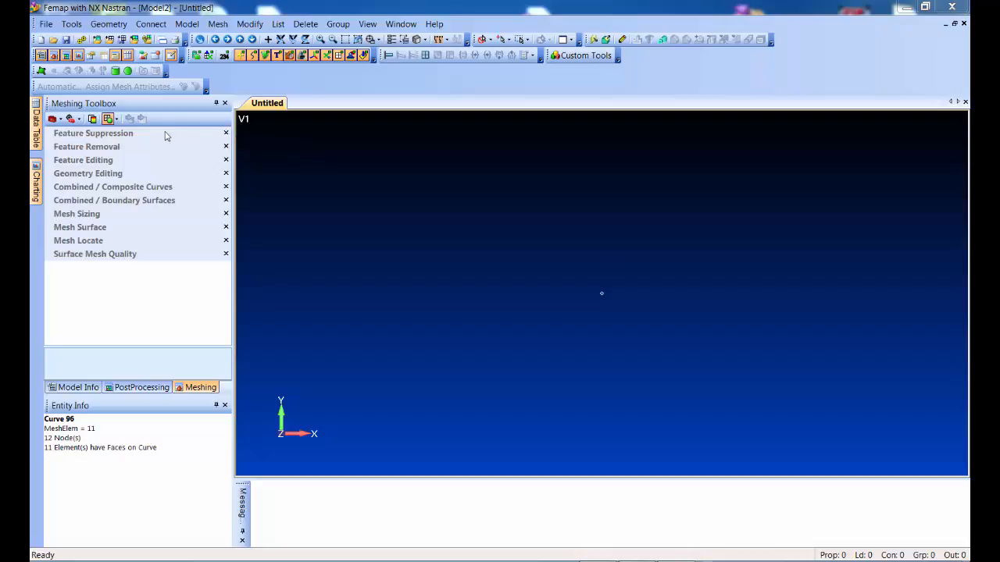
Import the geometry file welded_bracket_assem.prt, adjusting the geometry scale factor to match the part file.
{"action": "left_click", "coordinate": [97, 40]}
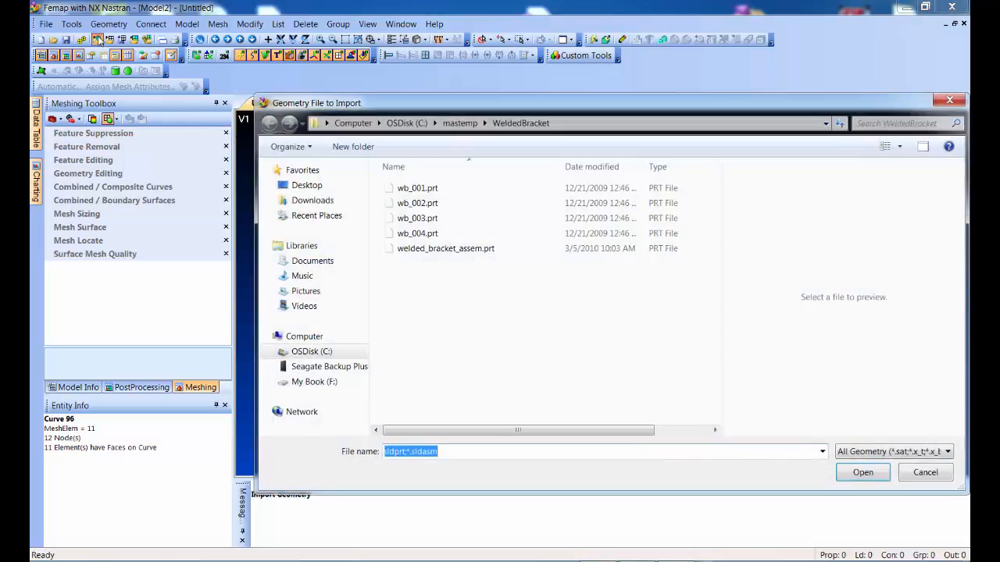
{"action": "double_click", "coordinate": [444, 248]}
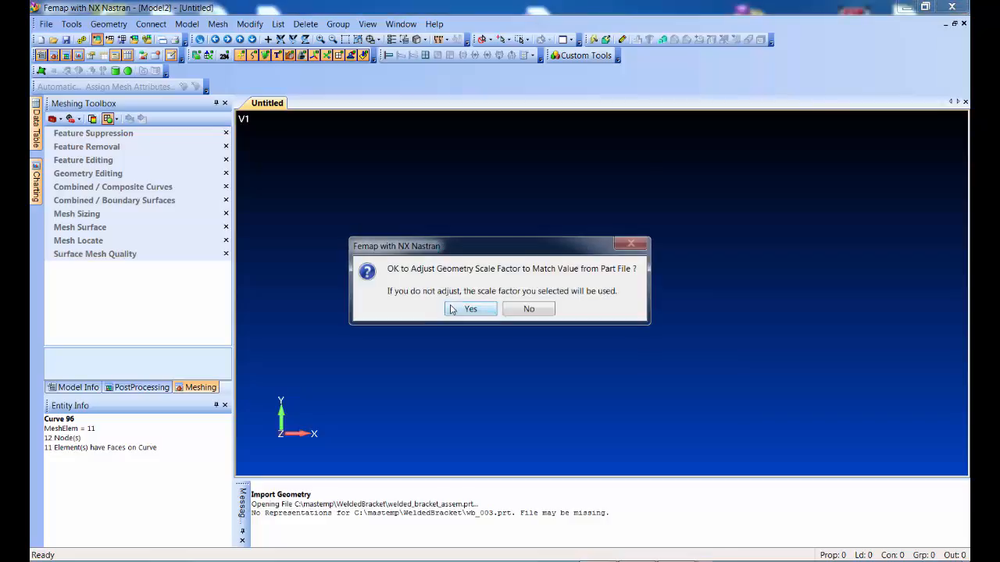
{"action": "left_click", "coordinate": [470, 307]}
{"action": "middle_click_drag", "start_coordinate": [583, 228], "coordinate": [495, 199]}
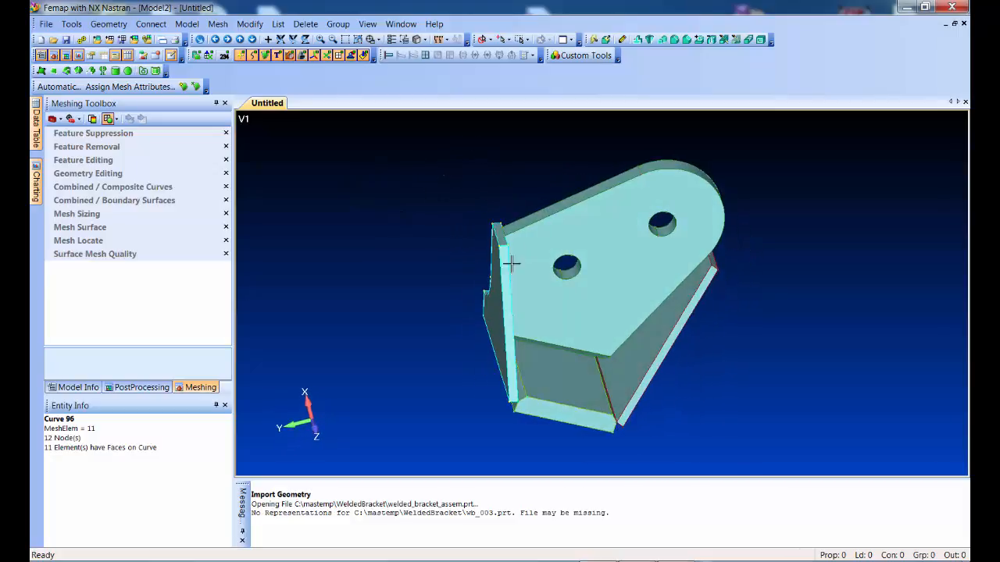
{"action": "middle_click_drag", "start_coordinate": [614, 297], "coordinate": [581, 290], "text": "ctrl"}
{"action": "middle_click_drag", "start_coordinate": [589, 228], "coordinate": [449, 415], "text": "shift"}
{"action": "middle_click_drag", "start_coordinate": [558, 231], "coordinate": [534, 252]}
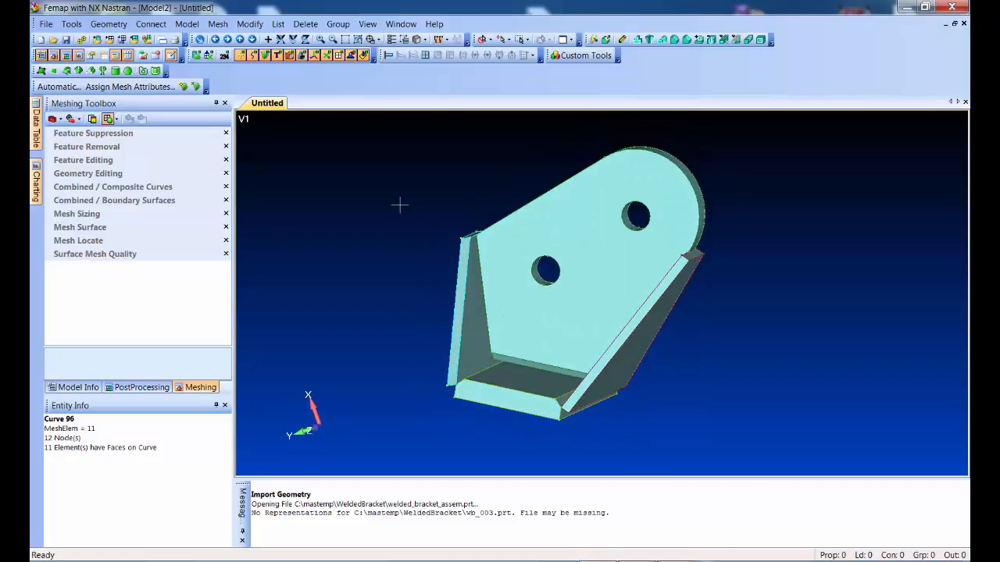
Generate automatic midsurfaces from all surfaces of the bracket with a target thickness of 25.
{"action": "left_click", "coordinate": [78, 387]}
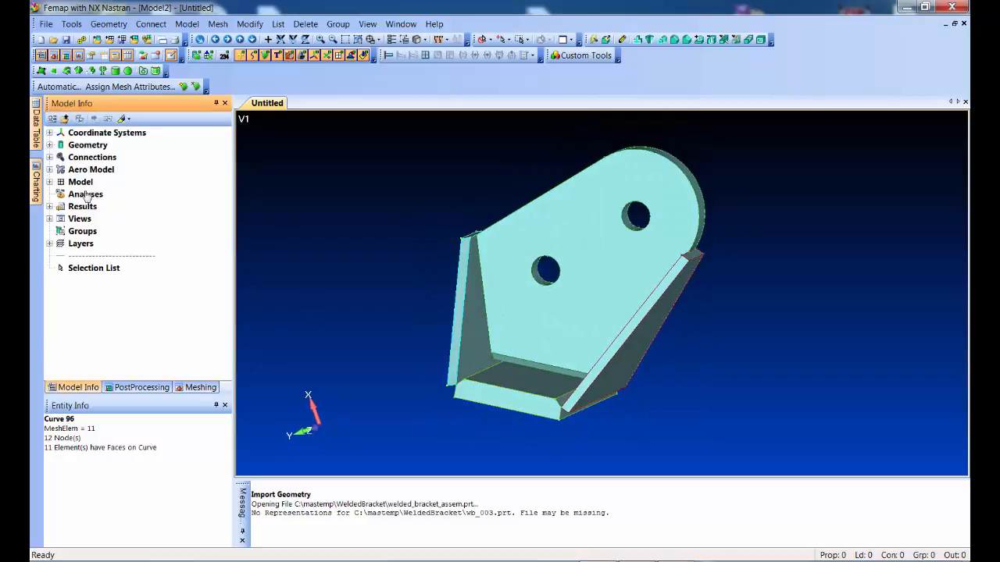
{"action": "left_click", "coordinate": [65, 90]}
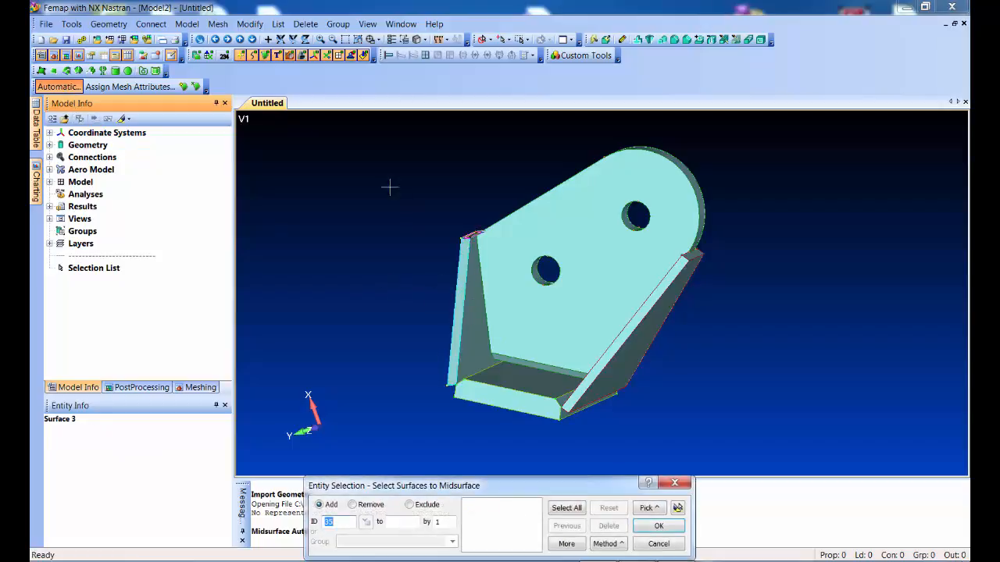
{"action": "left_click_drag", "start_coordinate": [348, 133], "coordinate": [758, 455]}
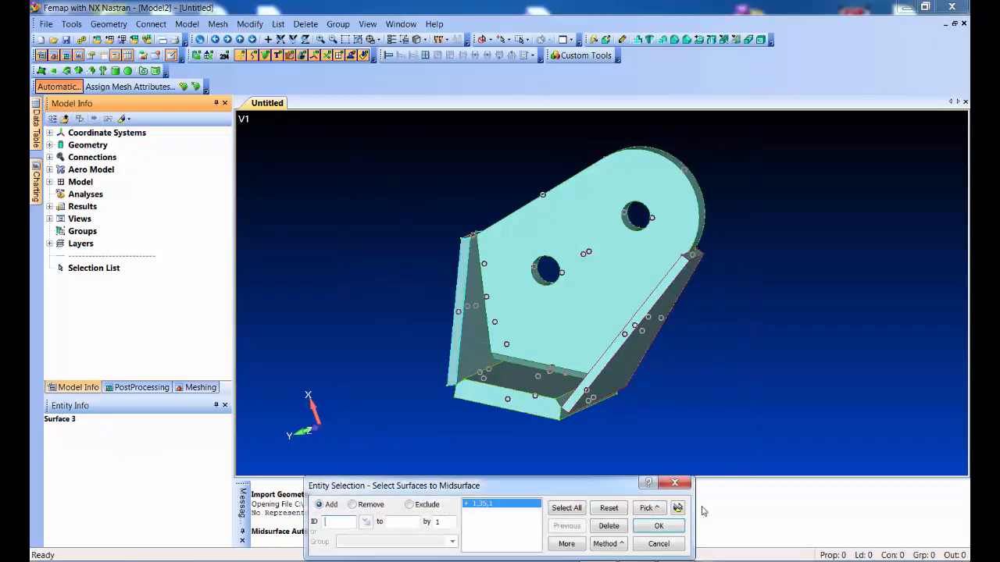
{"action": "left_click", "coordinate": [658, 526]}
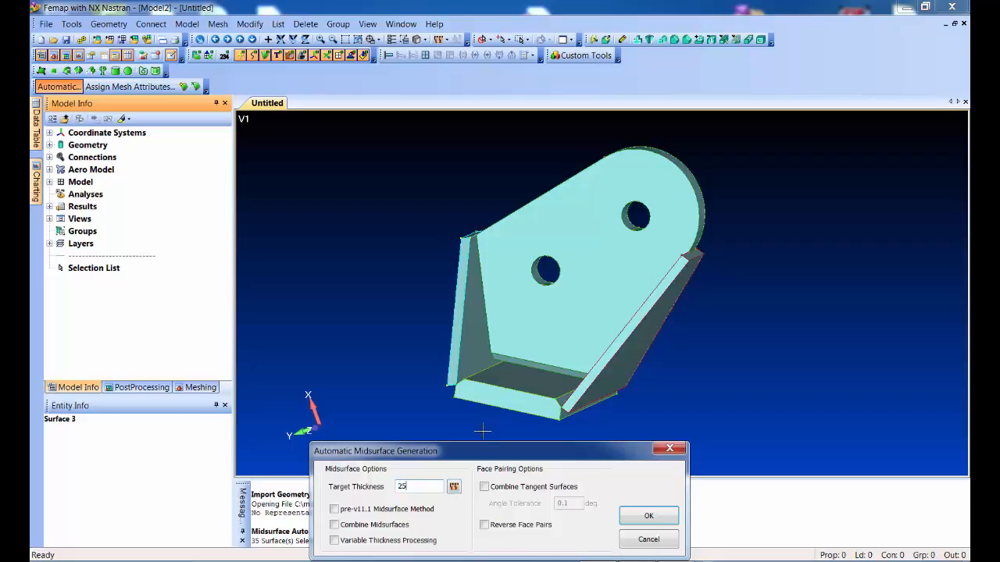
{"action": "left_click", "coordinate": [645, 516]}
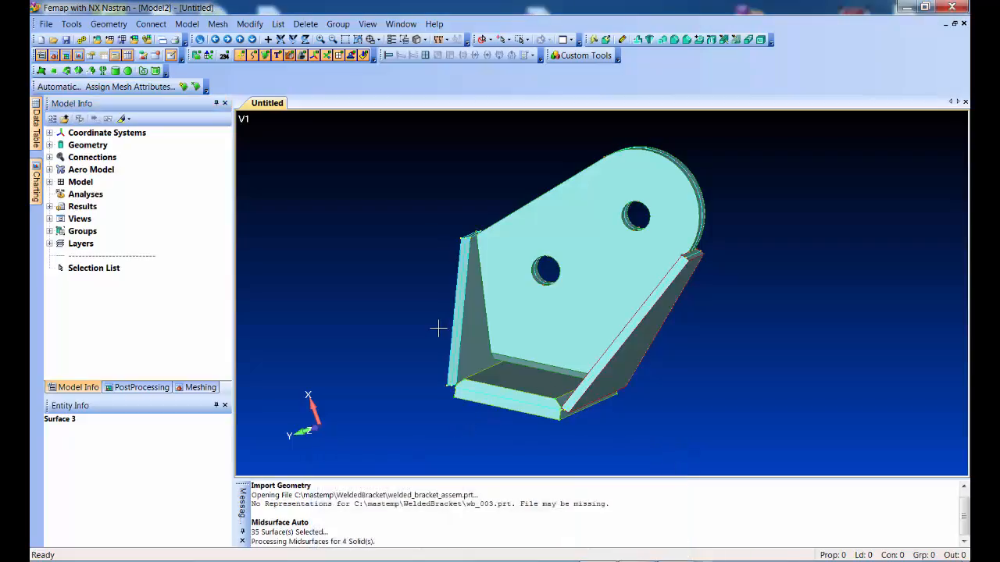
Hide the four original bracket solids so that only their midsurfaces are displayed.
{"action": "left_click", "coordinate": [50, 145]}
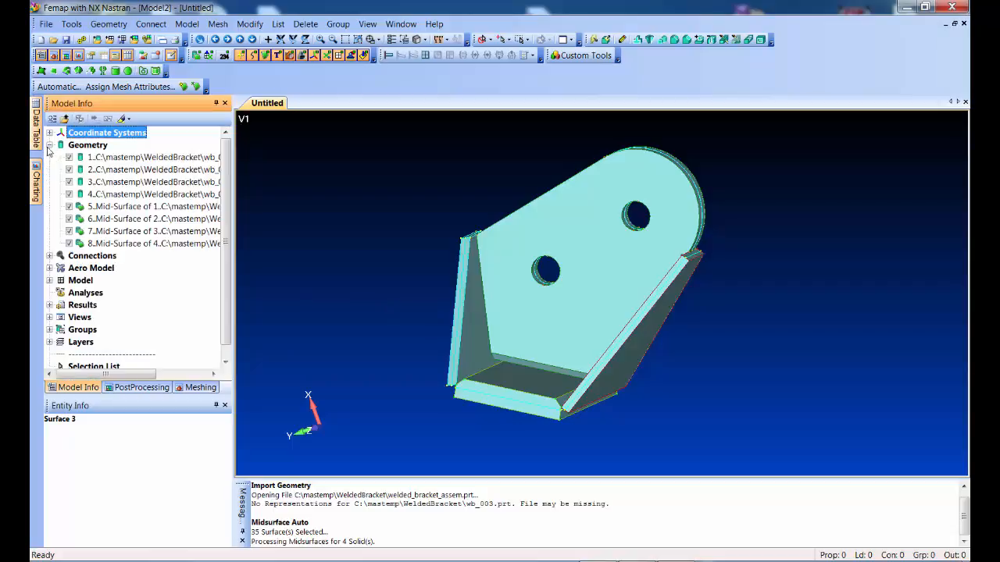
{"action": "left_click", "coordinate": [70, 157]}
{"action": "left_click", "coordinate": [69, 169]}
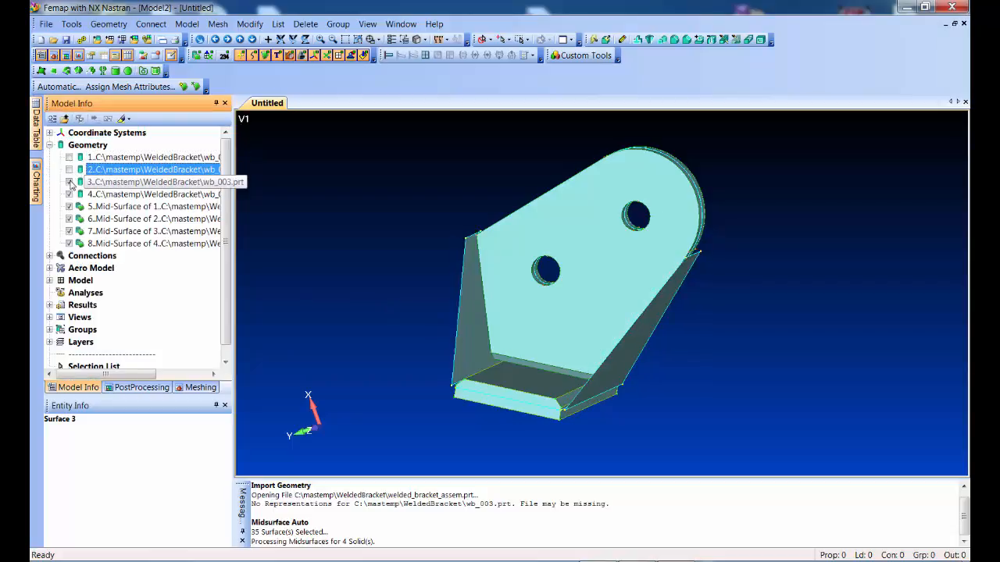
{"action": "left_click", "coordinate": [69, 182]}
{"action": "left_click", "coordinate": [70, 194]}
{"action": "middle_click_drag", "start_coordinate": [383, 246], "coordinate": [376, 312]}
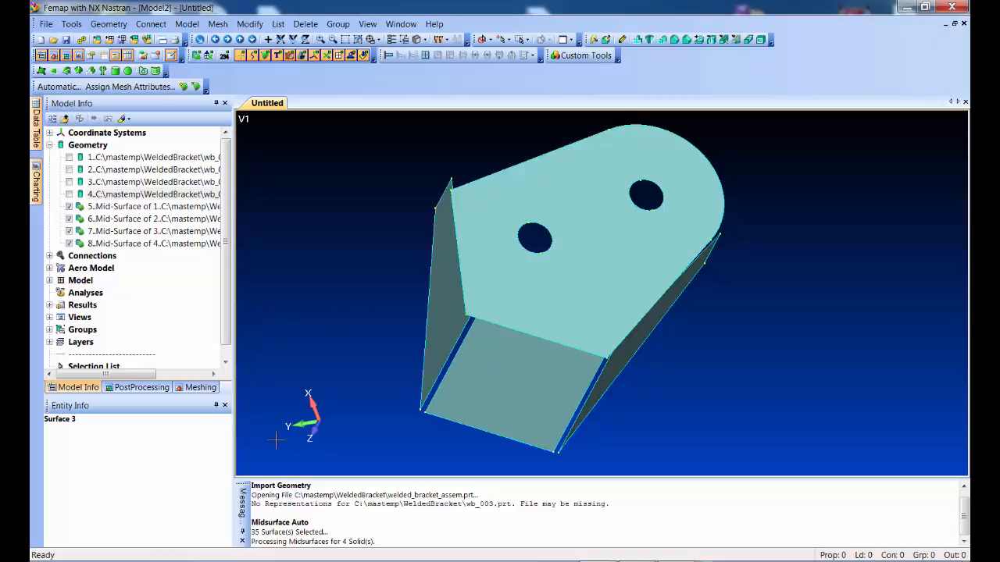
Dock the Meshing Toolbox beside the model view and set geometry editing to a linear Extend to Surface with Single Surface Mode on.
{"action": "left_click", "coordinate": [199, 388]}
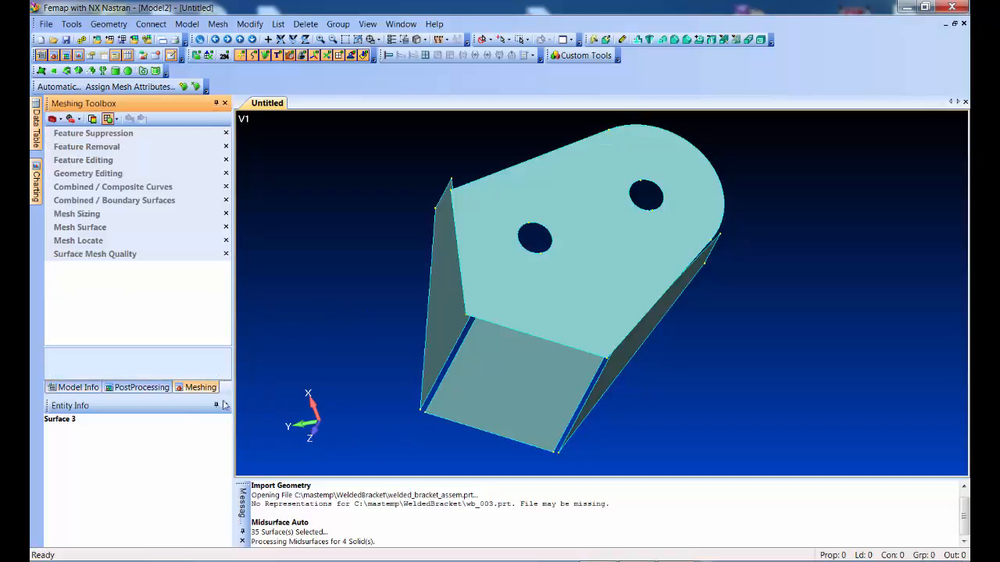
{"action": "left_click_drag", "start_coordinate": [200, 389], "coordinate": [949, 318]}
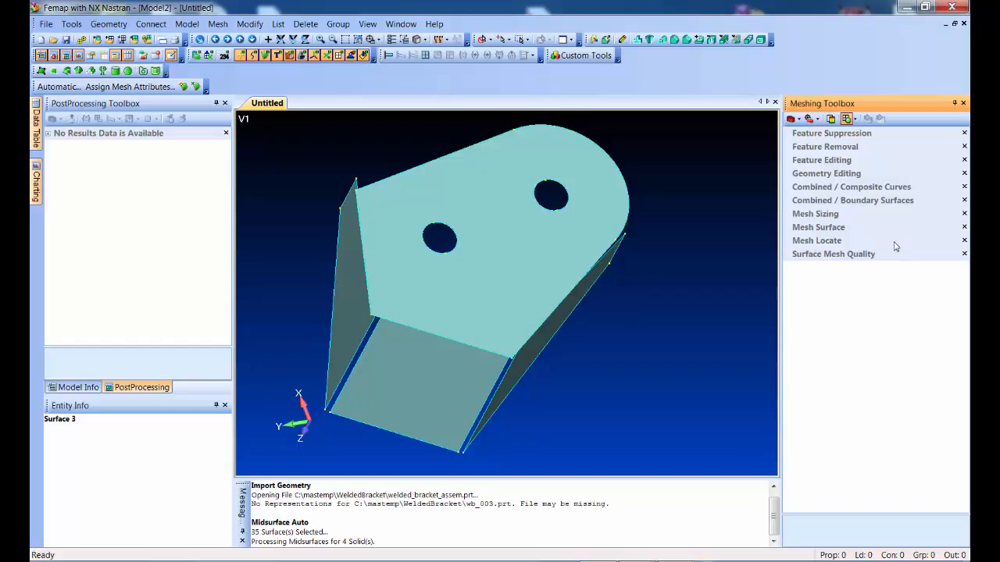
{"action": "left_click", "coordinate": [854, 178]}
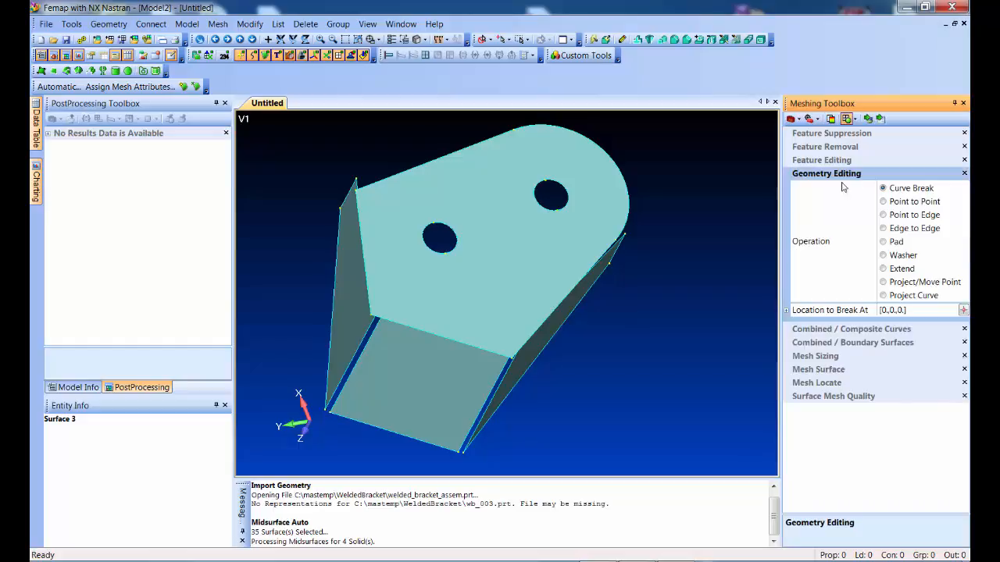
{"action": "left_click", "coordinate": [883, 268]}
{"action": "left_click", "coordinate": [963, 324]}
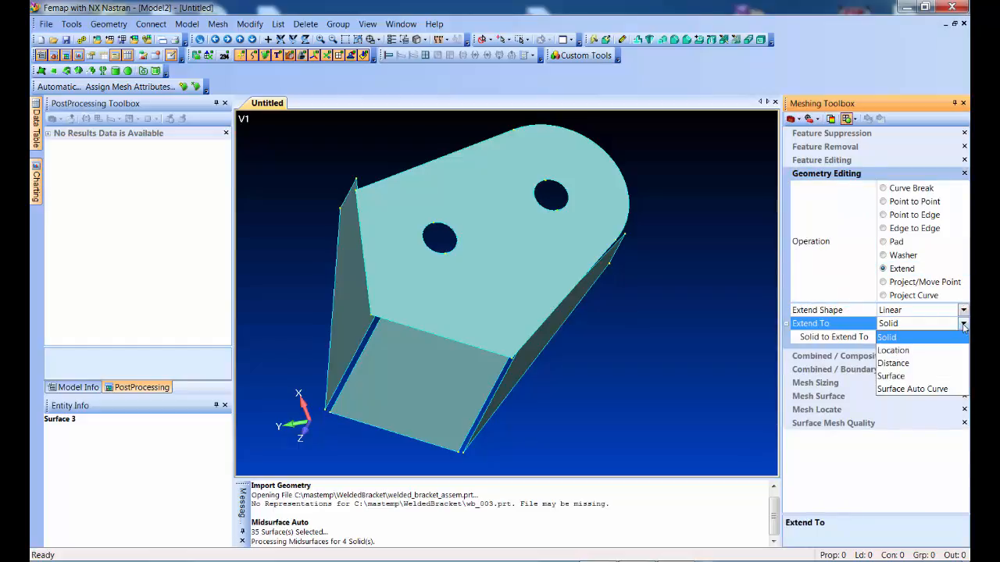
{"action": "left_click", "coordinate": [898, 377]}
{"action": "left_click", "coordinate": [882, 339]}
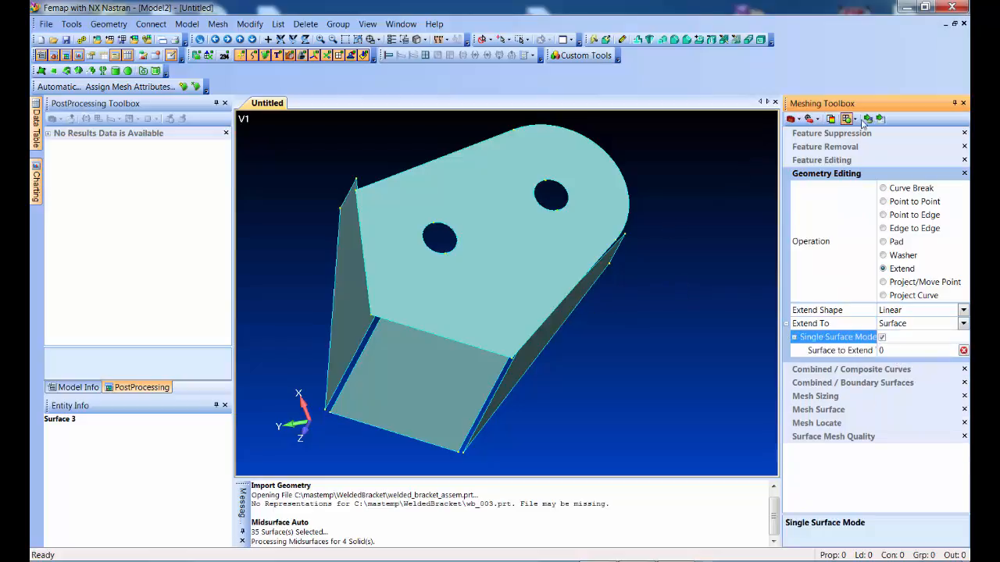
Extend the base plate midsurface's edge across the gap to the side plate with the curved cutout.
{"action": "left_click", "coordinate": [867, 119]}
{"action": "left_click", "coordinate": [423, 379]}
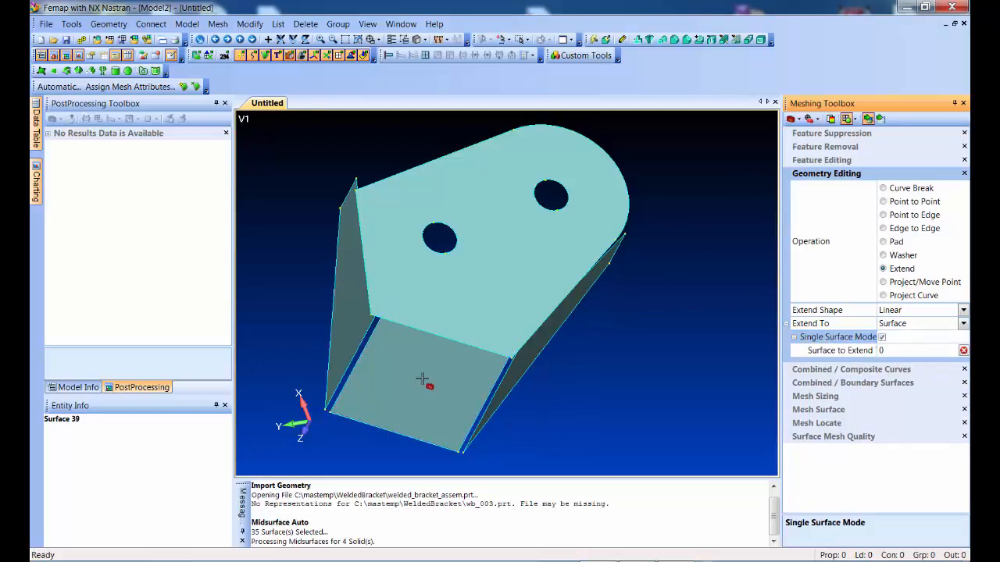
{"action": "left_click", "coordinate": [362, 339]}
{"action": "left_click", "coordinate": [388, 384]}
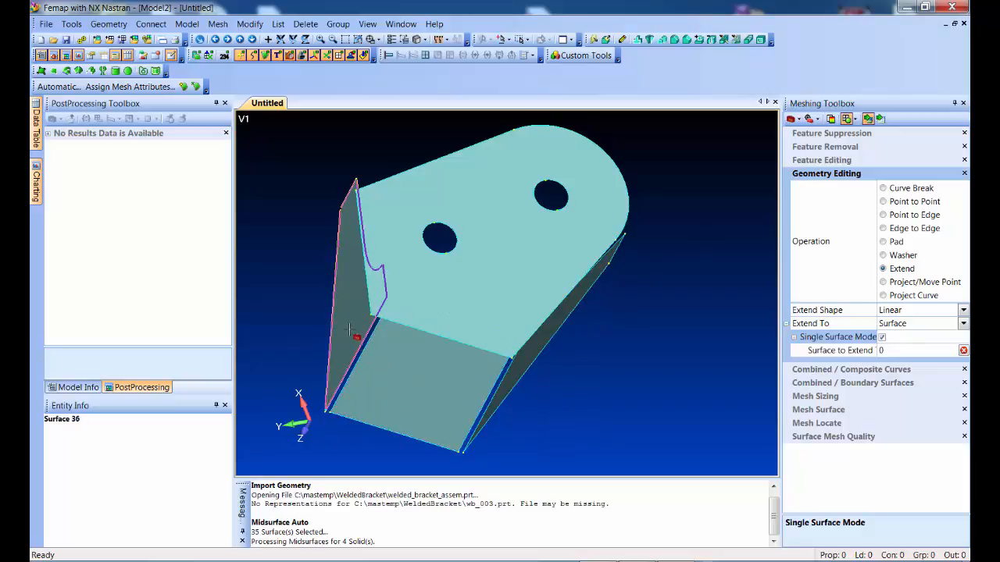
{"action": "left_click", "coordinate": [368, 356]}
{"action": "middle_click_drag", "start_coordinate": [352, 429], "coordinate": [465, 417]}
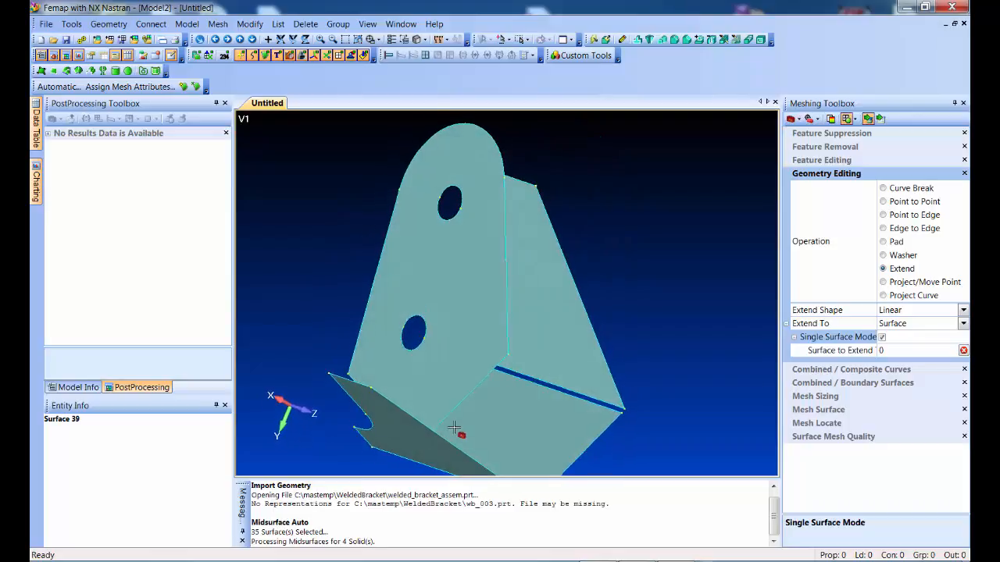
Extend the base plate midsurface's opposite edge to the other side plate midsurface.
{"action": "left_click", "coordinate": [538, 329]}
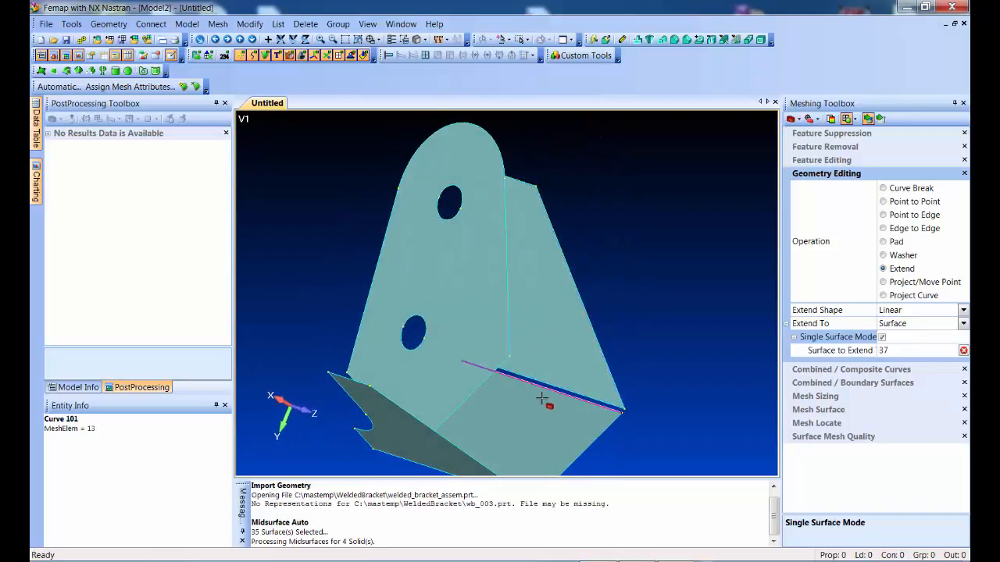
{"action": "left_click", "coordinate": [544, 393]}
{"action": "left_click", "coordinate": [554, 416]}
{"action": "middle_click_drag", "start_coordinate": [554, 416], "coordinate": [518, 393]}
{"action": "left_click", "coordinate": [564, 389]}
Extend the two slanted side edges of the plate with the holes to their adjoining side plate midsurfaces.
{"action": "middle_click_drag", "start_coordinate": [674, 404], "coordinate": [446, 383]}
{"action": "left_click", "coordinate": [421, 281]}
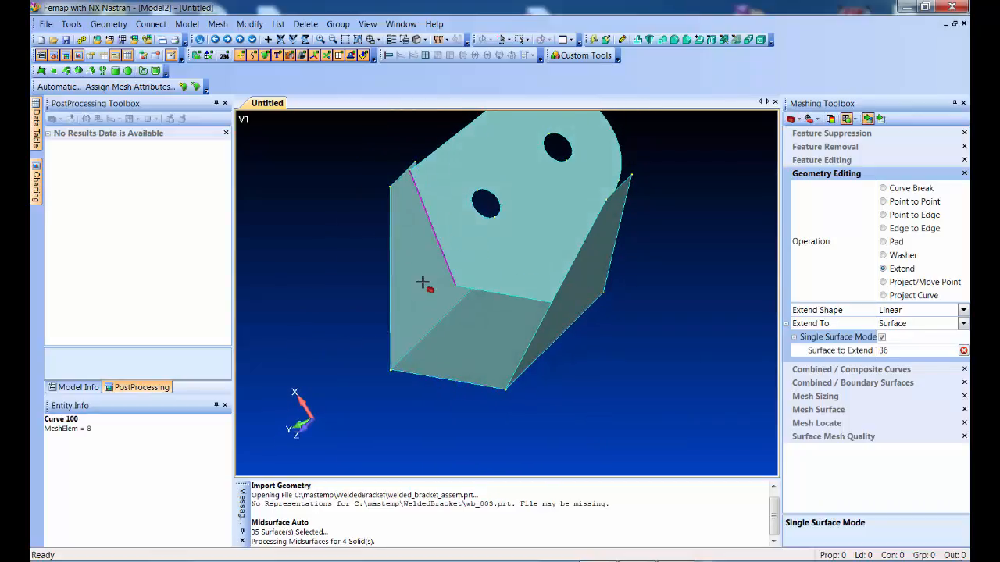
{"action": "left_click", "coordinate": [436, 256]}
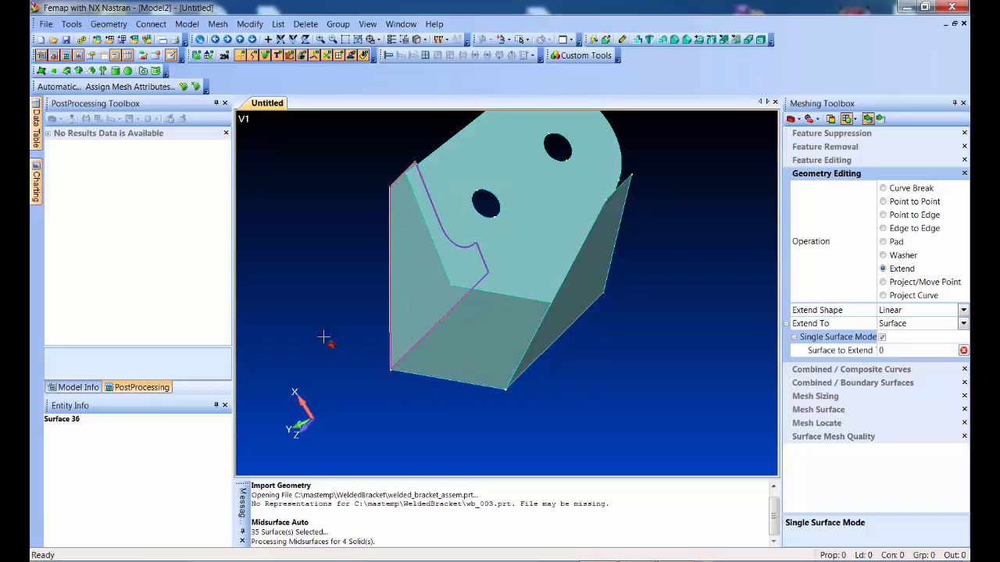
{"action": "middle_click_drag", "start_coordinate": [340, 316], "coordinate": [430, 330]}
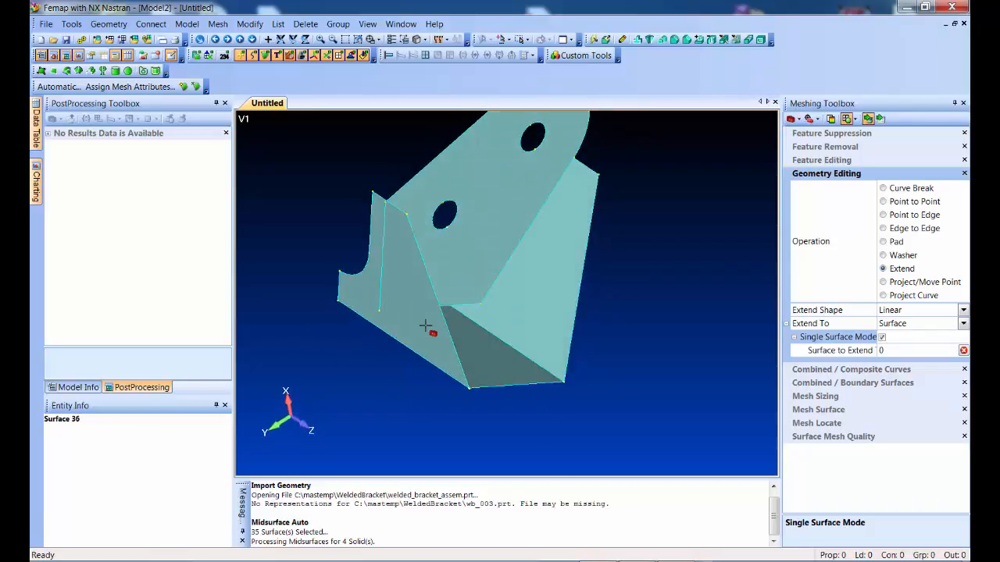
{"action": "left_click", "coordinate": [527, 265]}
{"action": "left_click", "coordinate": [527, 253]}
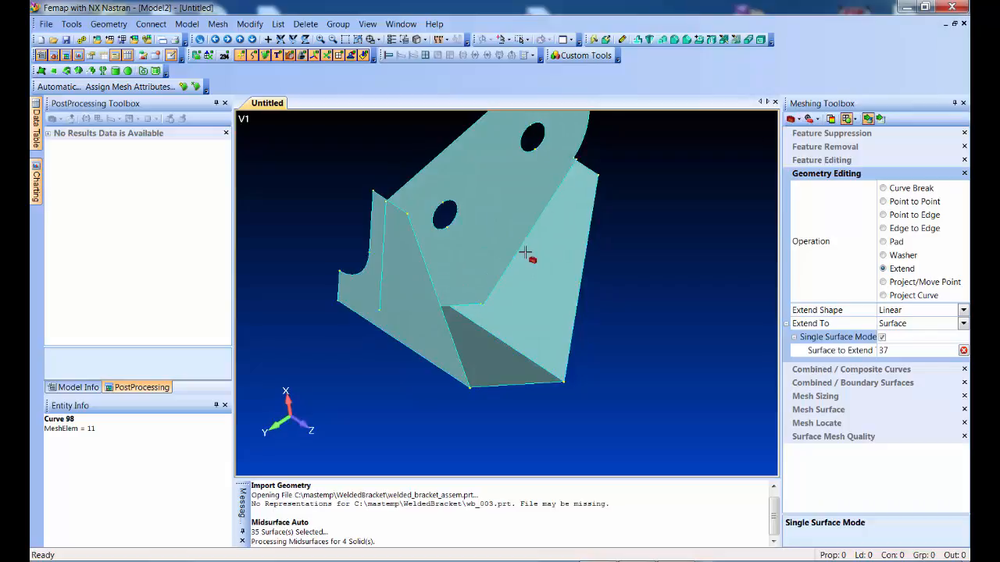
{"action": "middle_click_drag", "start_coordinate": [624, 383], "coordinate": [596, 367]}
{"action": "scroll", "coordinate": [596, 366], "scroll_direction": "up", "scroll_amount": 3}
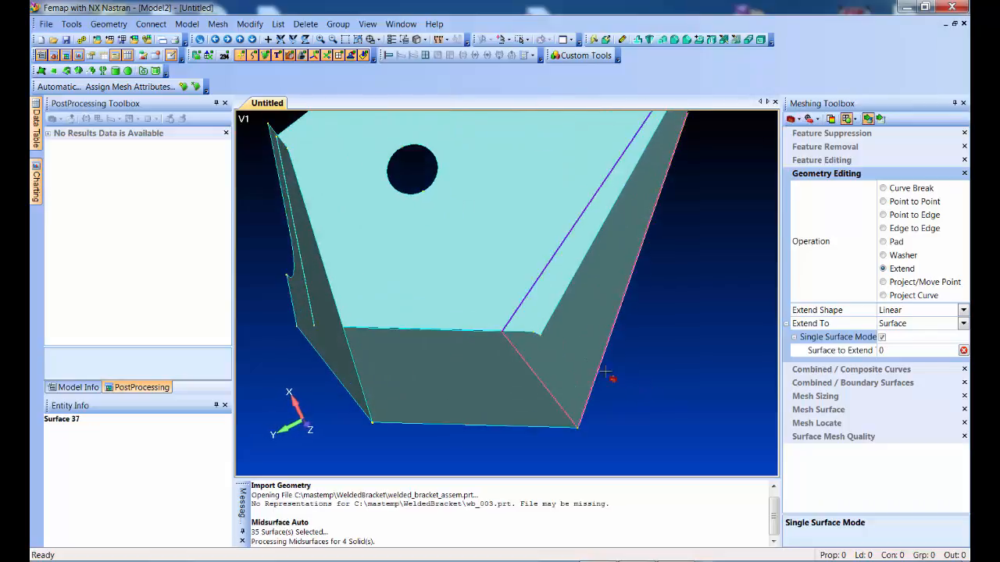
Extend the two lower edge curves of the plate with the holes to the base plate midsurface.
{"action": "left_click", "coordinate": [467, 377]}
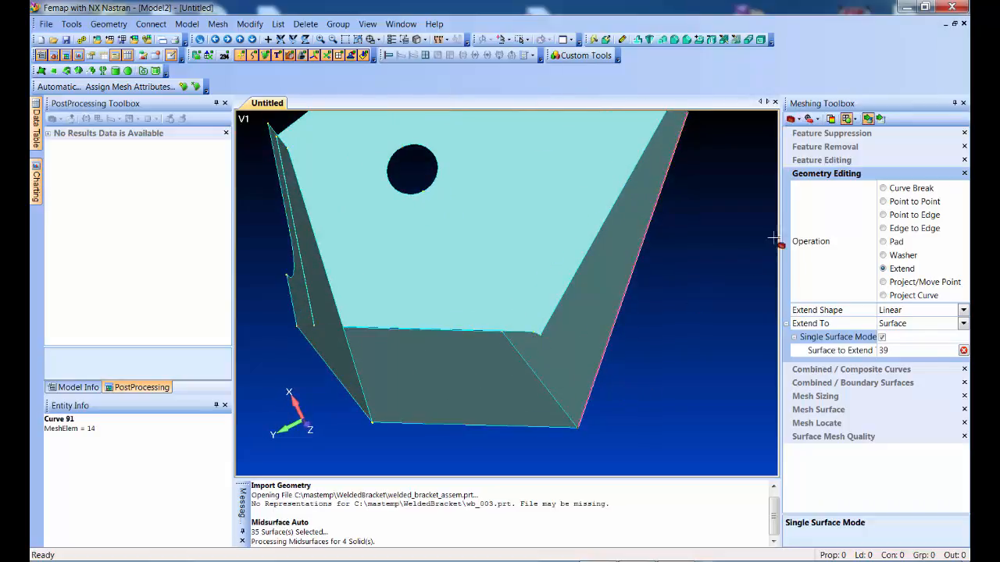
{"action": "left_click", "coordinate": [879, 119]}
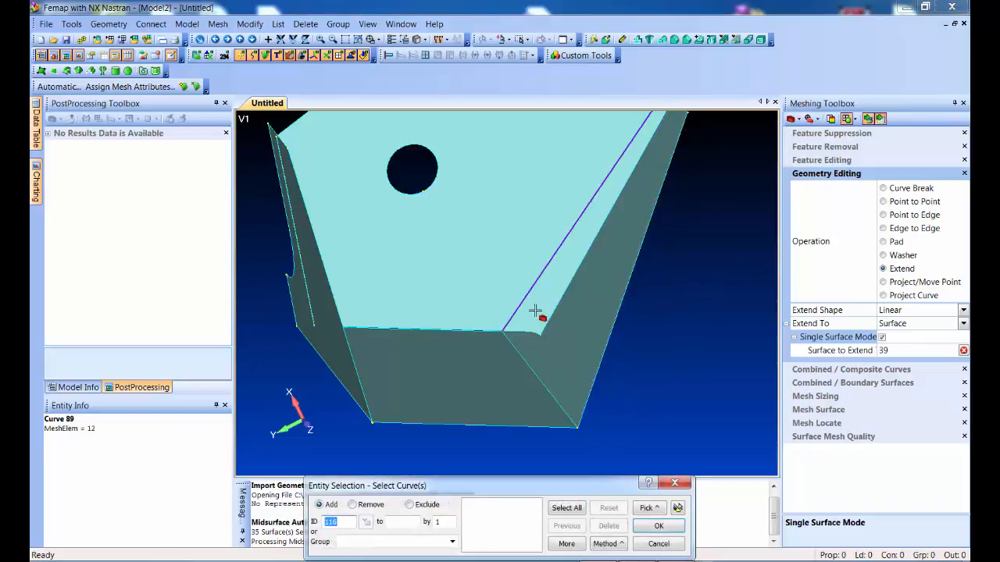
{"action": "middle_click_drag", "start_coordinate": [504, 332], "coordinate": [484, 325]}
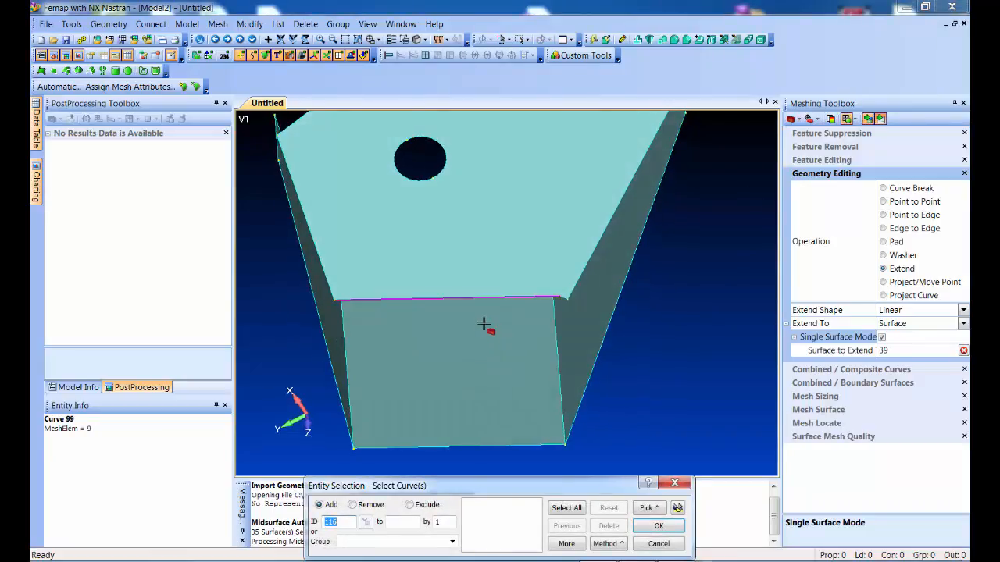
{"action": "left_click", "coordinate": [484, 313]}
{"action": "left_click", "coordinate": [555, 299]}
{"action": "key", "text": "Return"}
{"action": "middle_click_drag", "start_coordinate": [675, 376], "coordinate": [631, 360]}
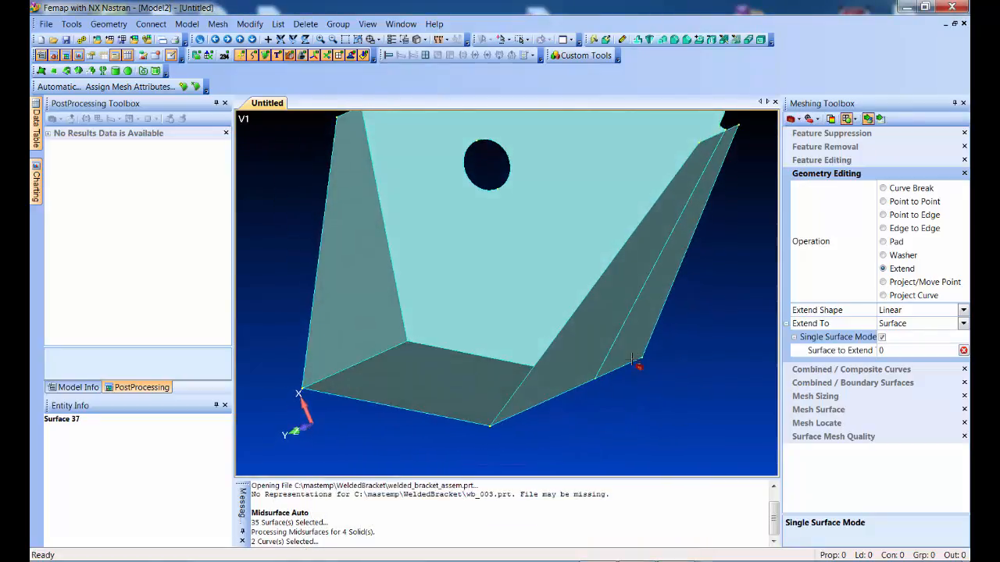
{"action": "mouse_move", "coordinate": [513, 324]}
{"action": "middle_mouse_down"}
{"action": "mouse_move", "coordinate": [520, 319]}
{"action": "mouse_move", "coordinate": [515, 336]}
{"action": "middle_mouse_up"}
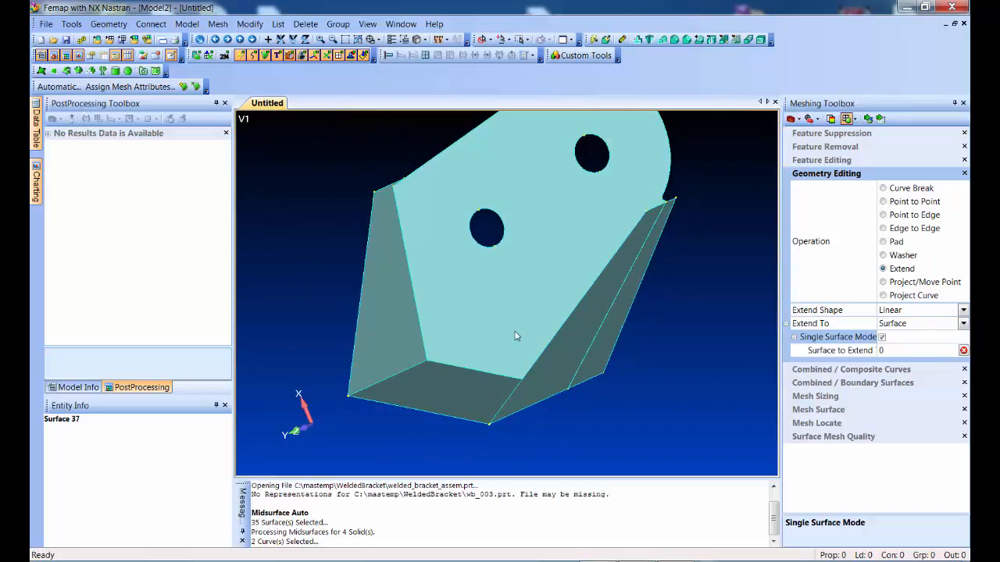
Project the upper corner point of the plate with the holes onto the top edge curve of the adjoining side plate.
{"action": "middle_click_drag", "start_coordinate": [497, 239], "coordinate": [596, 305], "text": "ctrl"}
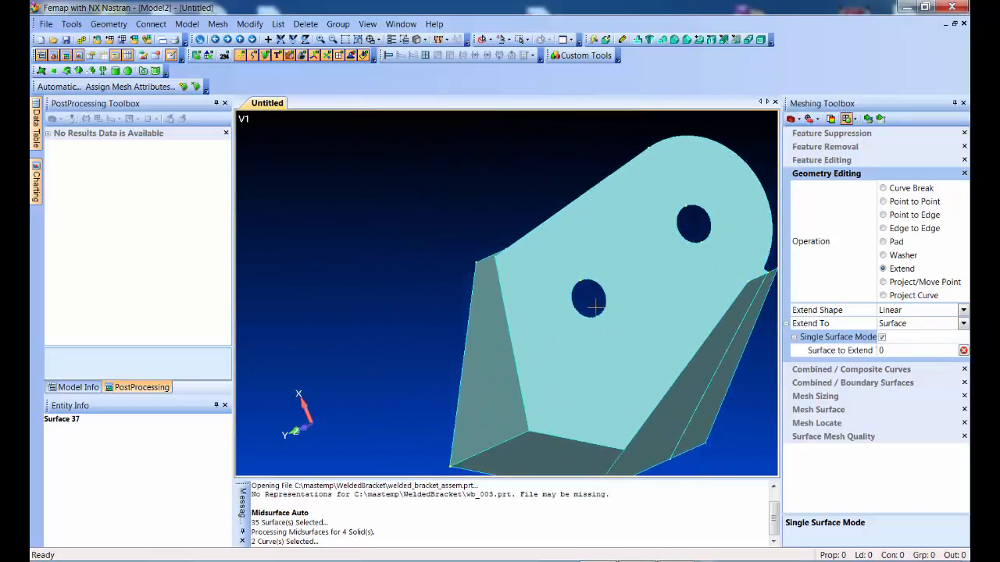
{"action": "middle_click_drag", "start_coordinate": [558, 221], "coordinate": [486, 203], "text": "shift"}
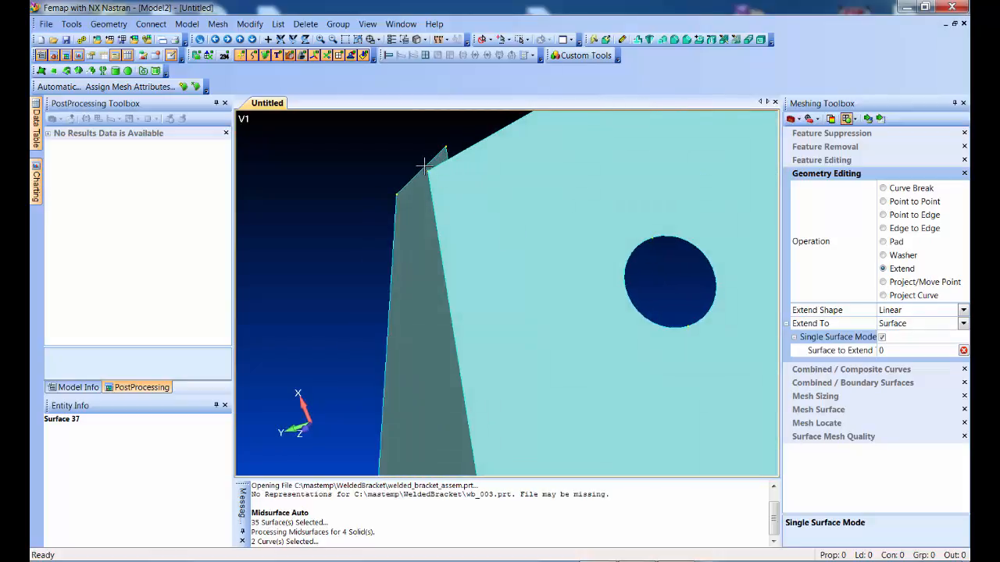
{"action": "left_click", "coordinate": [903, 286]}
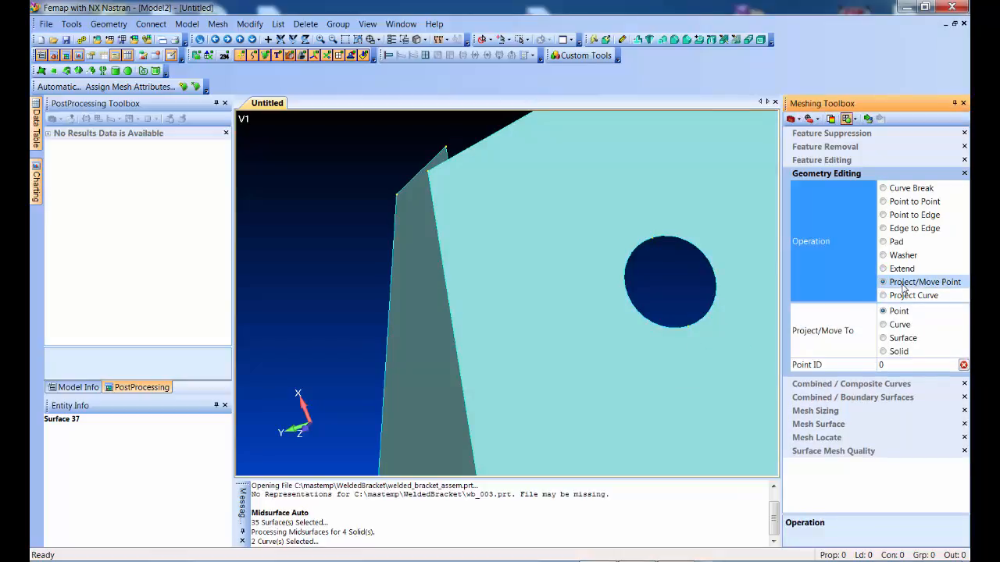
{"action": "left_click", "coordinate": [900, 325]}
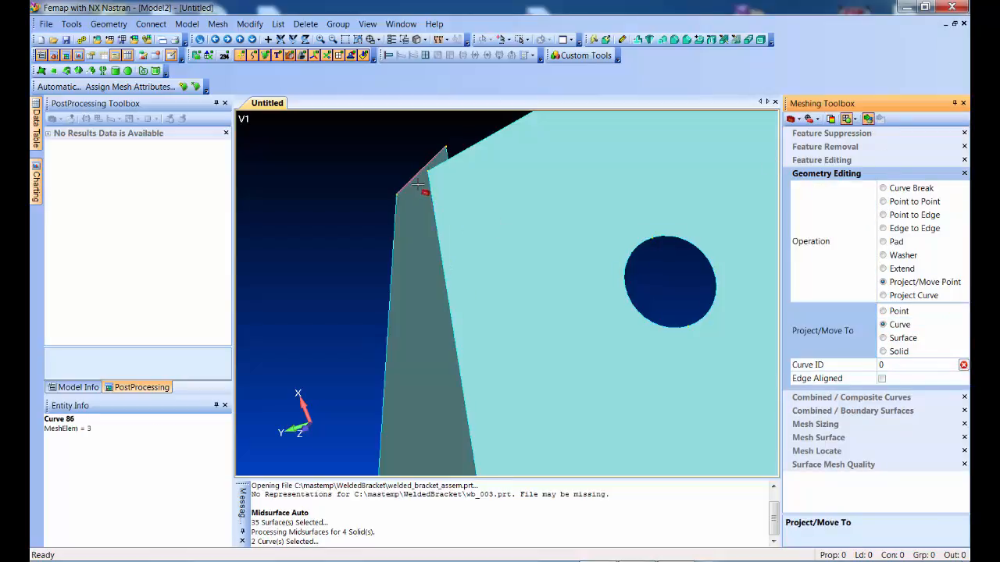
{"action": "scroll", "coordinate": [475, 347], "scroll_direction": "down", "scroll_amount": 3}
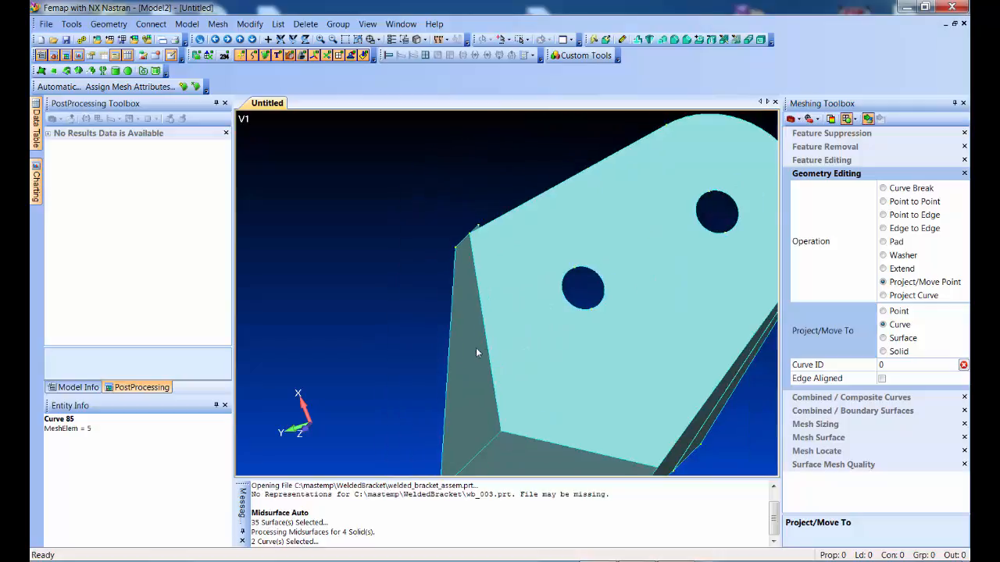
Project the holed plate's opposite corner point and the end point of its rounded edge onto the other side plate's top edge curve.
{"action": "middle_click_drag", "start_coordinate": [570, 346], "coordinate": [365, 314], "text": "ctrl"}
{"action": "middle_click_drag", "start_coordinate": [604, 337], "coordinate": [539, 384]}
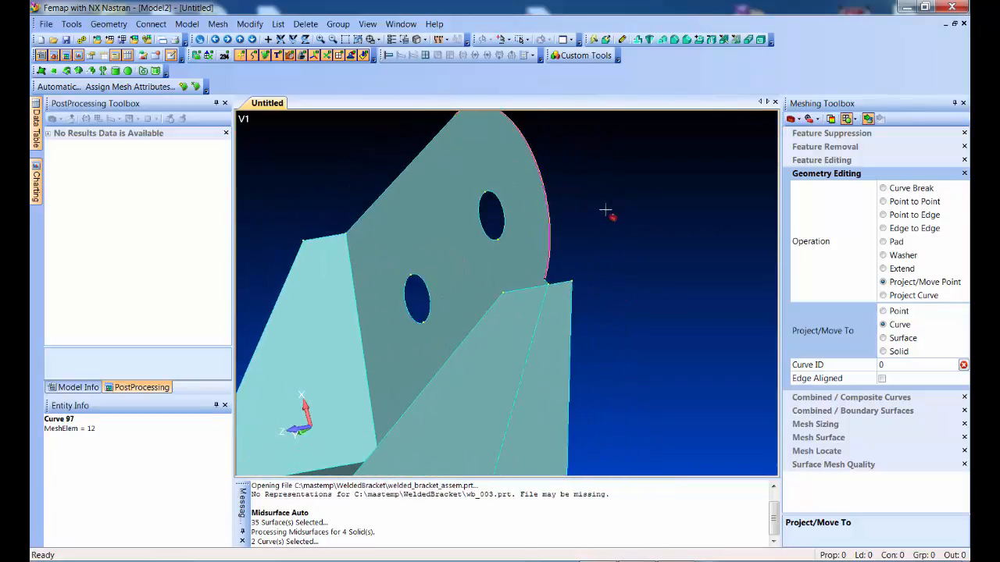
{"action": "middle_click_drag", "start_coordinate": [602, 201], "coordinate": [620, 464], "text": "shift"}
{"action": "middle_click_drag", "start_coordinate": [616, 380], "coordinate": [473, 388], "text": "ctrl"}
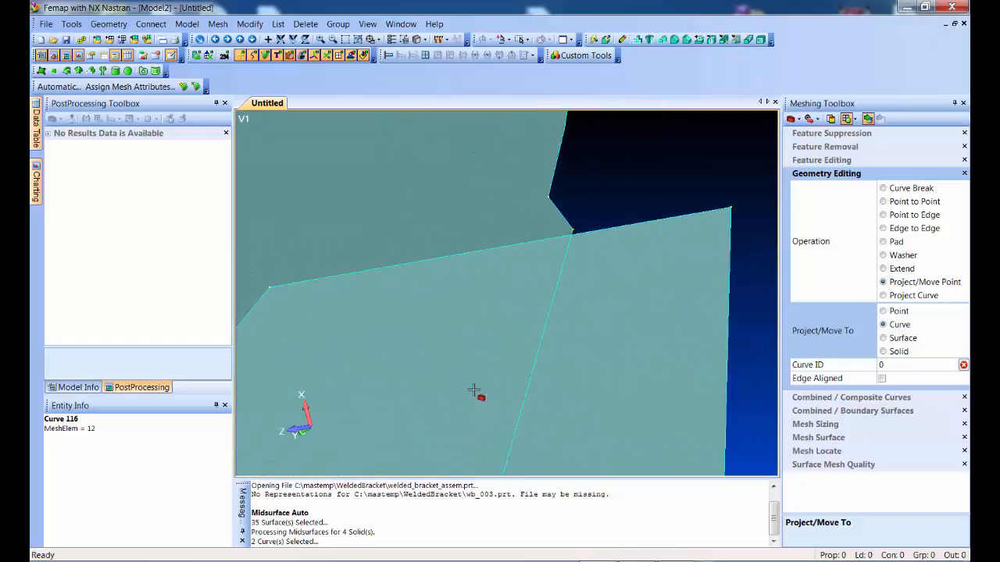
{"action": "left_click", "coordinate": [580, 222]}
{"action": "left_click", "coordinate": [591, 220]}
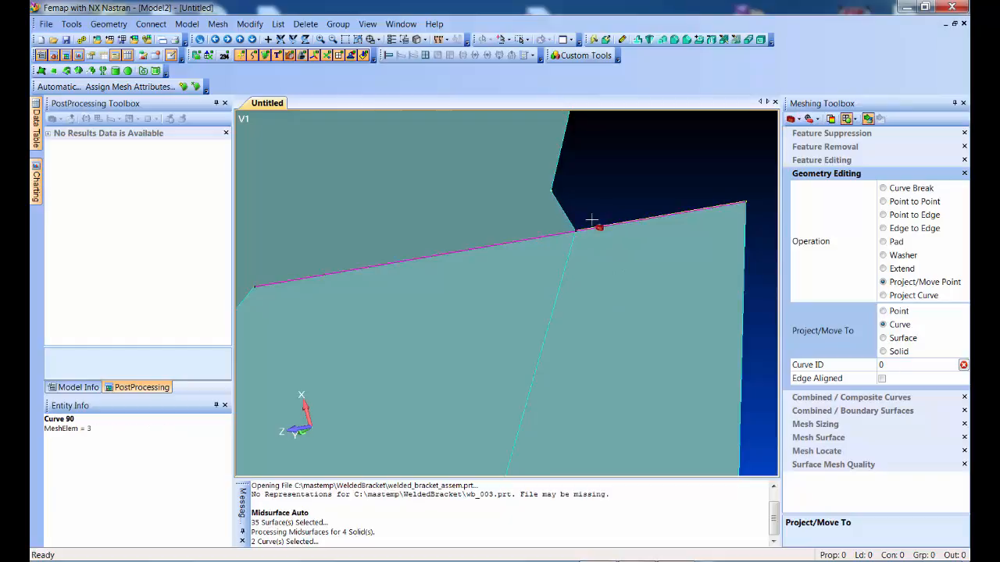
{"action": "left_click", "coordinate": [633, 221]}
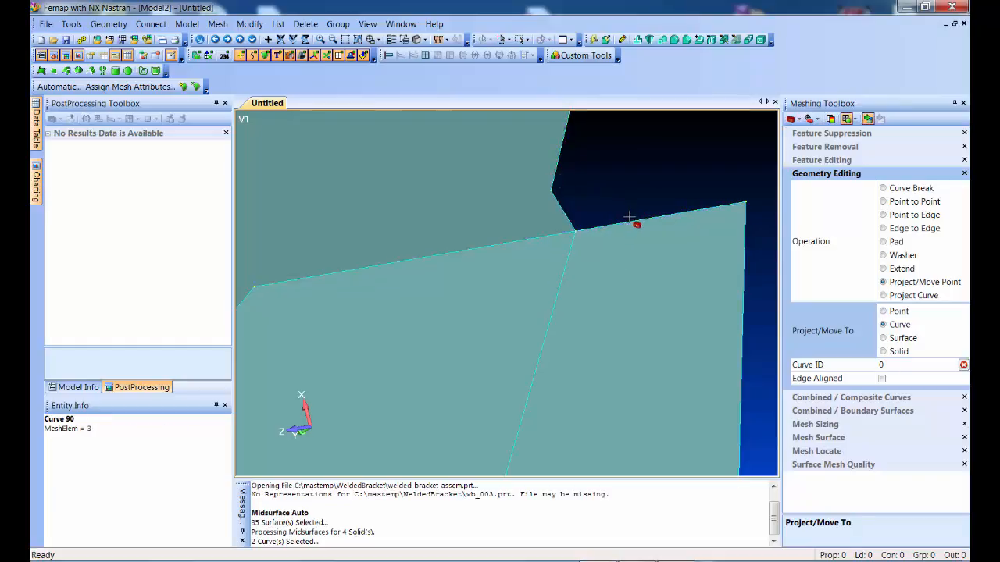
{"action": "scroll", "coordinate": [580, 200], "scroll_direction": "down", "scroll_amount": 5}
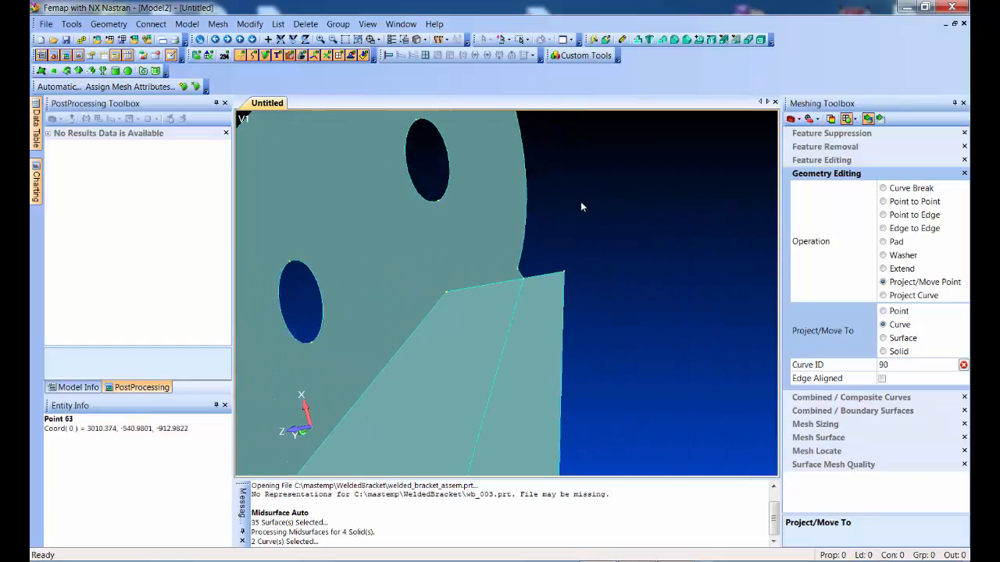
{"action": "left_click", "coordinate": [528, 255]}
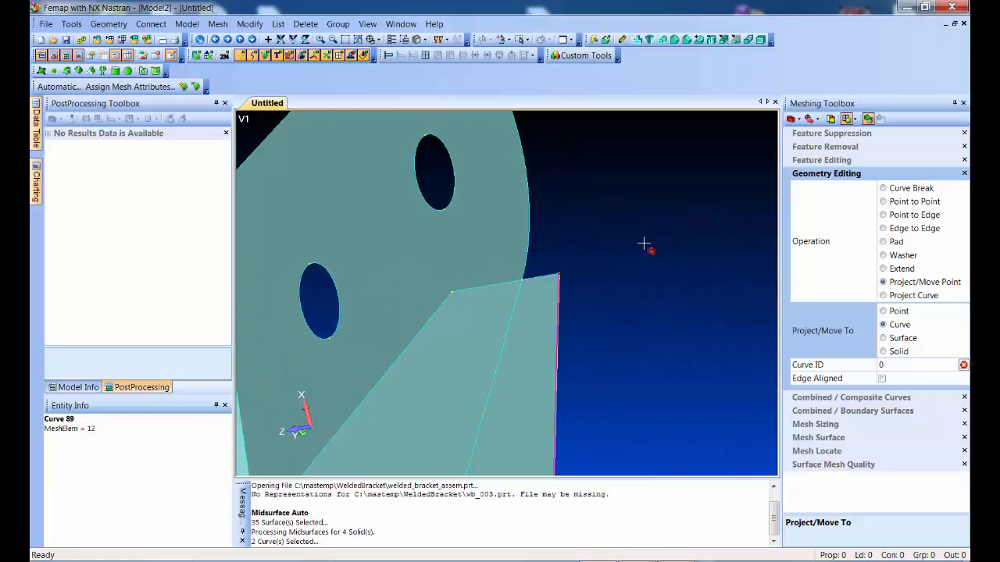
Join all four midsurface bodies with a NonManifold Add, inspect the highlighted free edges, and clear the highlighting.
{"action": "scroll", "coordinate": [644, 249], "scroll_direction": "down", "scroll_amount": 5}
{"action": "middle_click_drag", "start_coordinate": [598, 355], "coordinate": [659, 317], "text": "ctrl"}
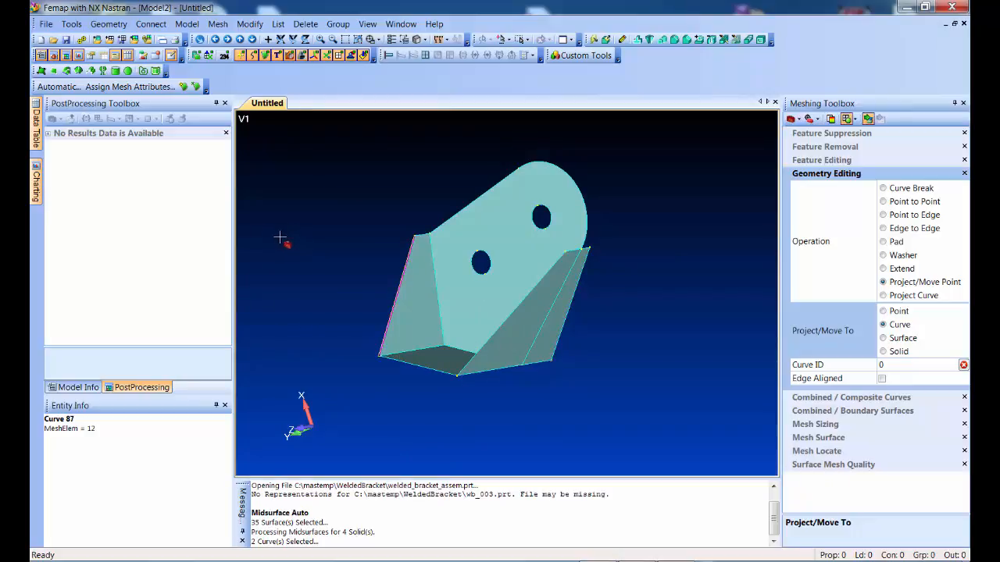
{"action": "left_click", "coordinate": [109, 23]}
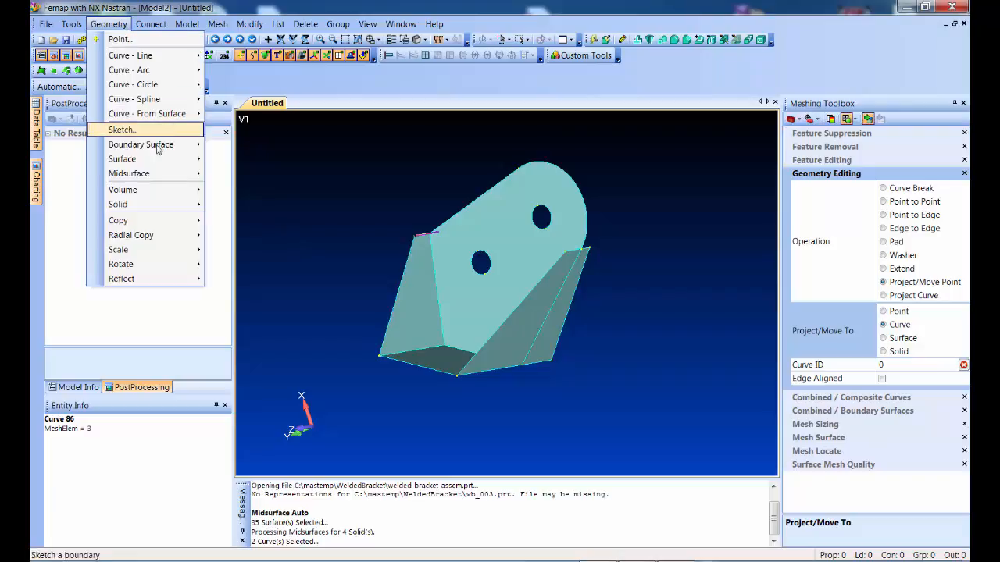
{"action": "mouse_move", "coordinate": [158, 158]}
{"action": "left_click", "coordinate": [302, 358]}
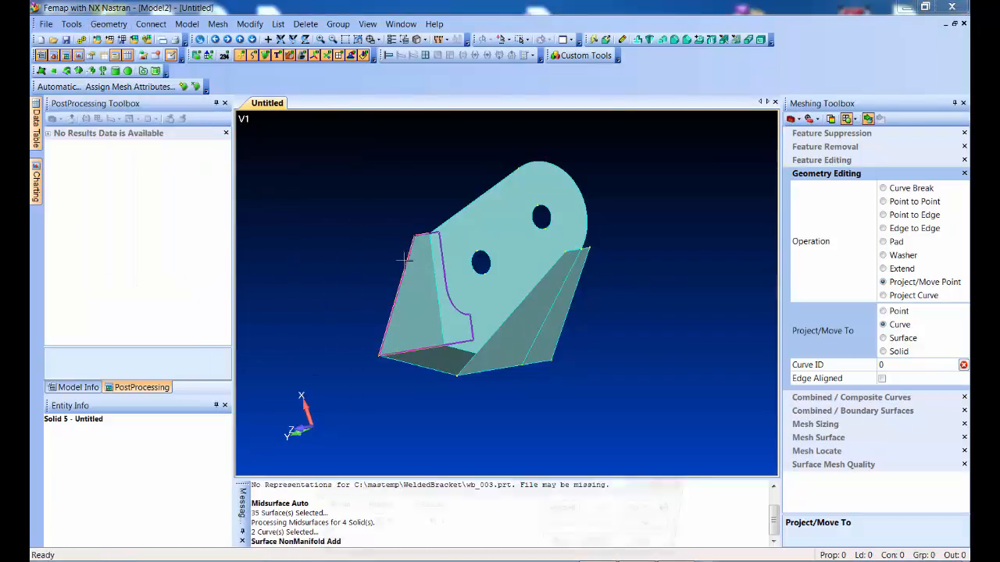
{"action": "left_click_drag", "start_coordinate": [351, 138], "coordinate": [628, 398]}
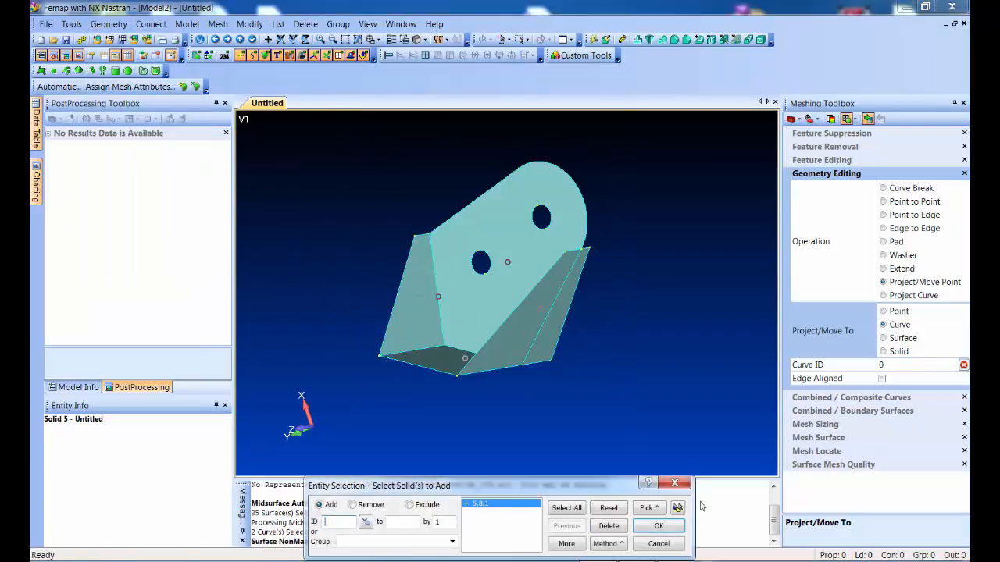
{"action": "left_click", "coordinate": [659, 526]}
{"action": "left_click", "coordinate": [571, 520]}
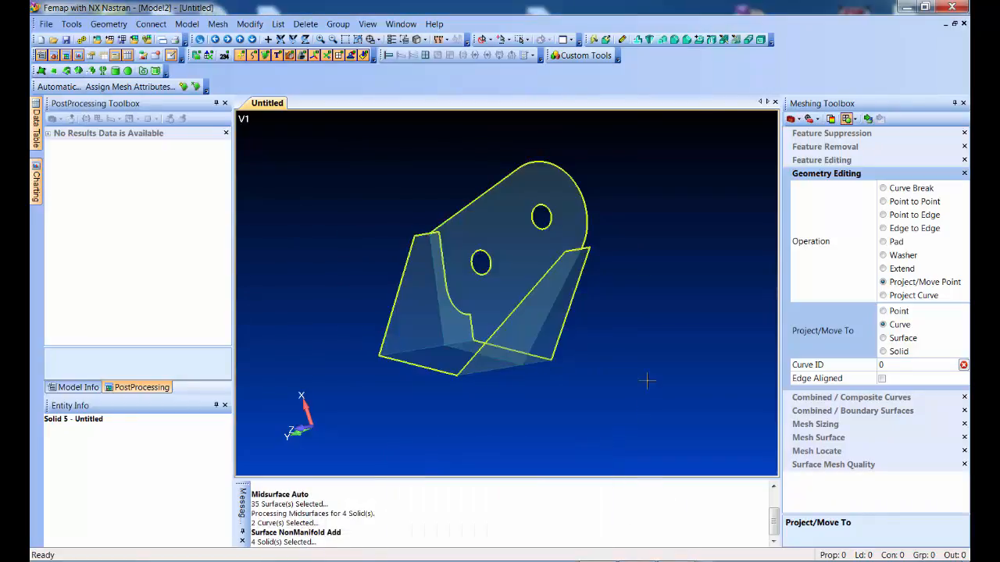
{"action": "middle_click_drag", "start_coordinate": [651, 267], "coordinate": [643, 291]}
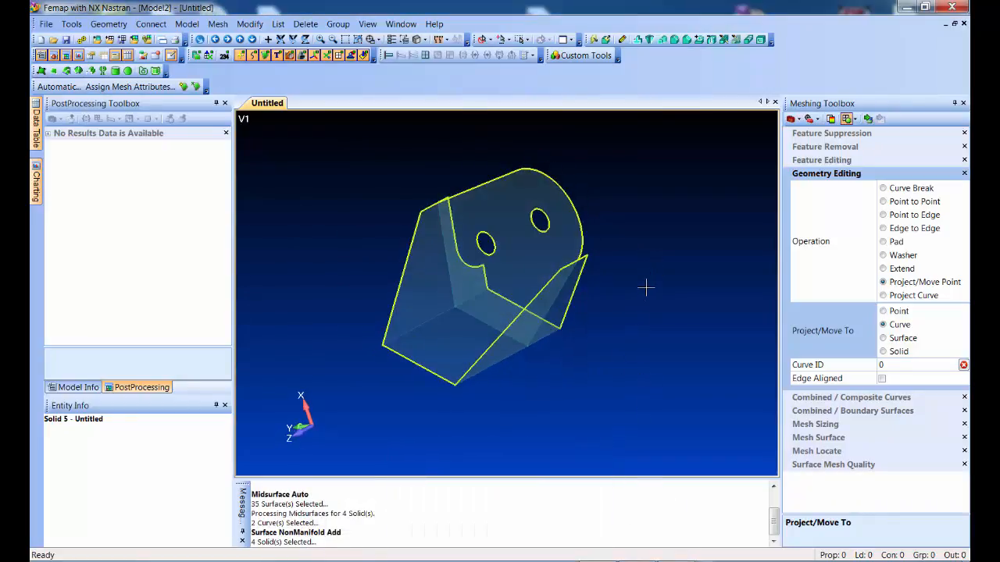
{"action": "middle_click_drag", "start_coordinate": [651, 237], "coordinate": [652, 252], "text": "ctrl"}
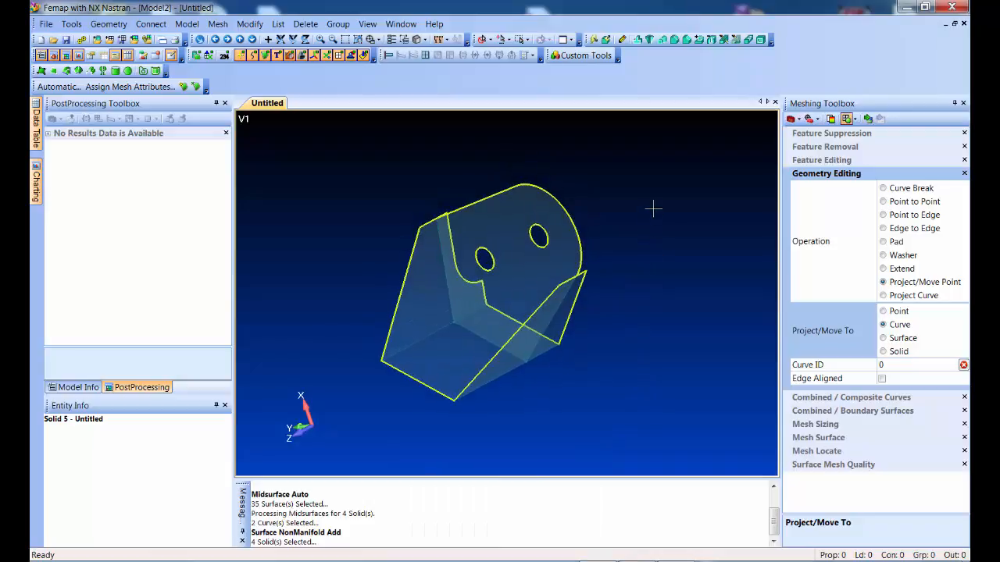
{"action": "middle_click_drag", "start_coordinate": [651, 209], "coordinate": [664, 289], "text": "shift"}
{"action": "key", "text": "ctrl+g"}
{"action": "middle_click_drag", "start_coordinate": [639, 365], "coordinate": [649, 339]}
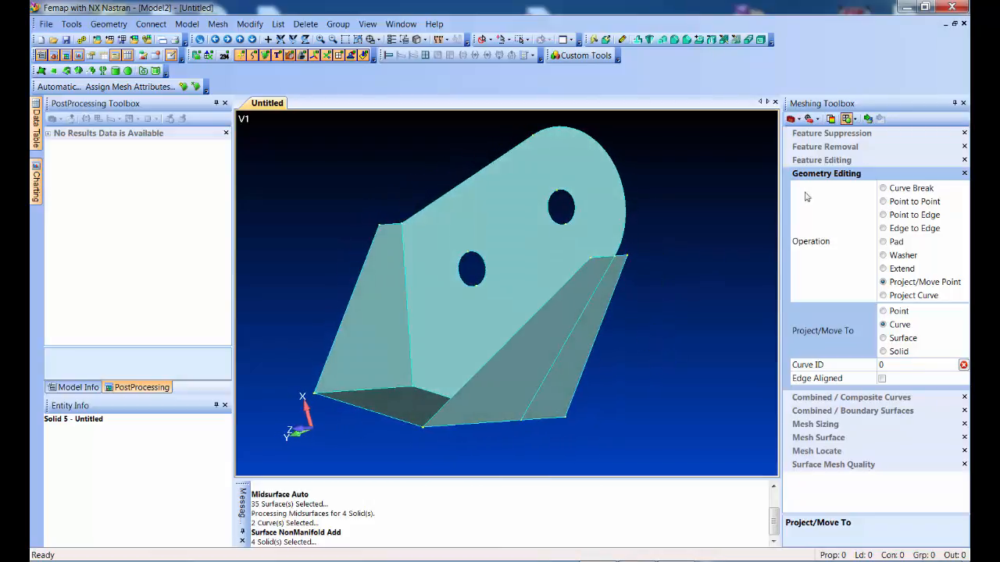
Search the curves for short edges based on 5% of the global mesh size and examine the first one.
{"action": "left_click", "coordinate": [809, 119]}
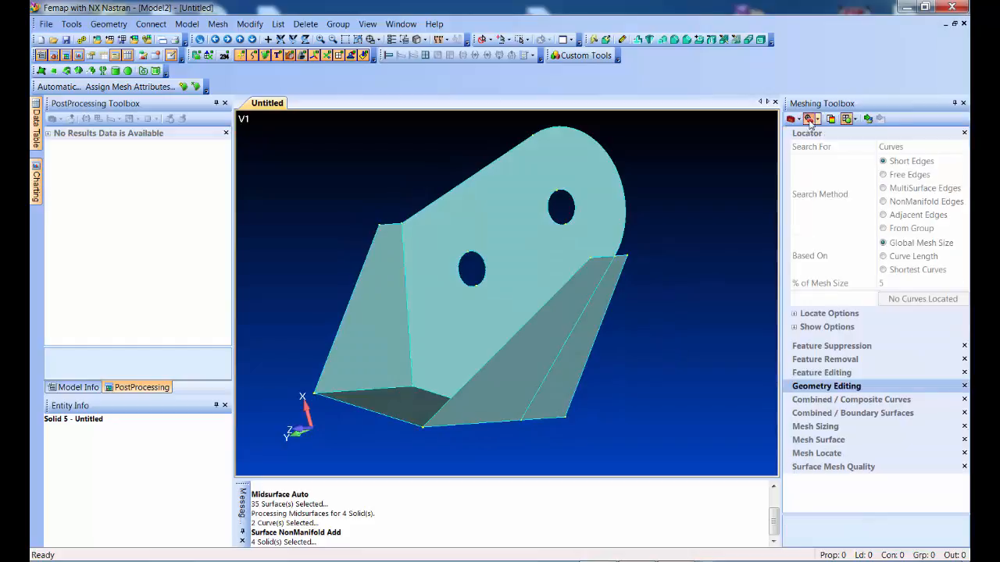
{"action": "left_click", "coordinate": [895, 163]}
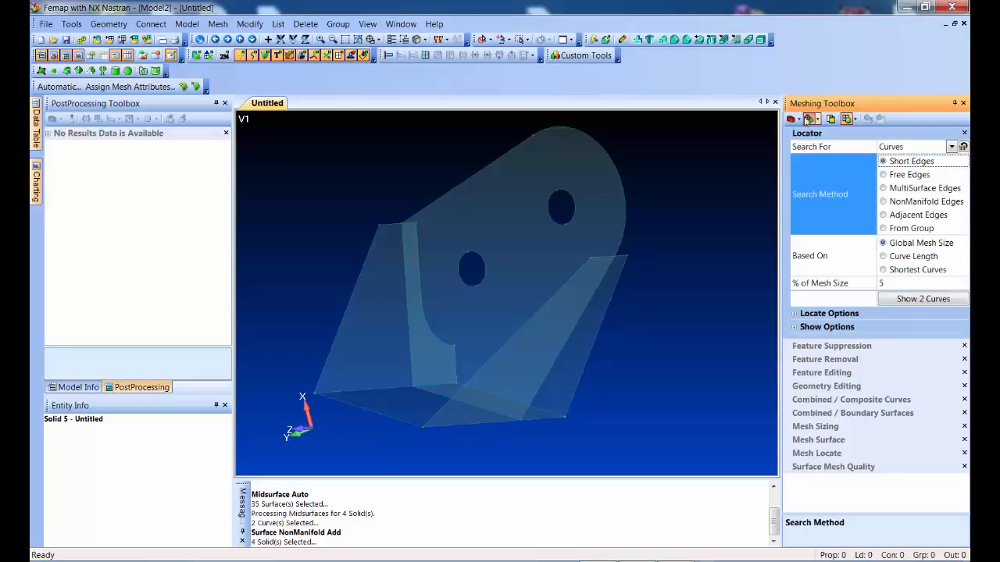
{"action": "left_click", "coordinate": [809, 118]}
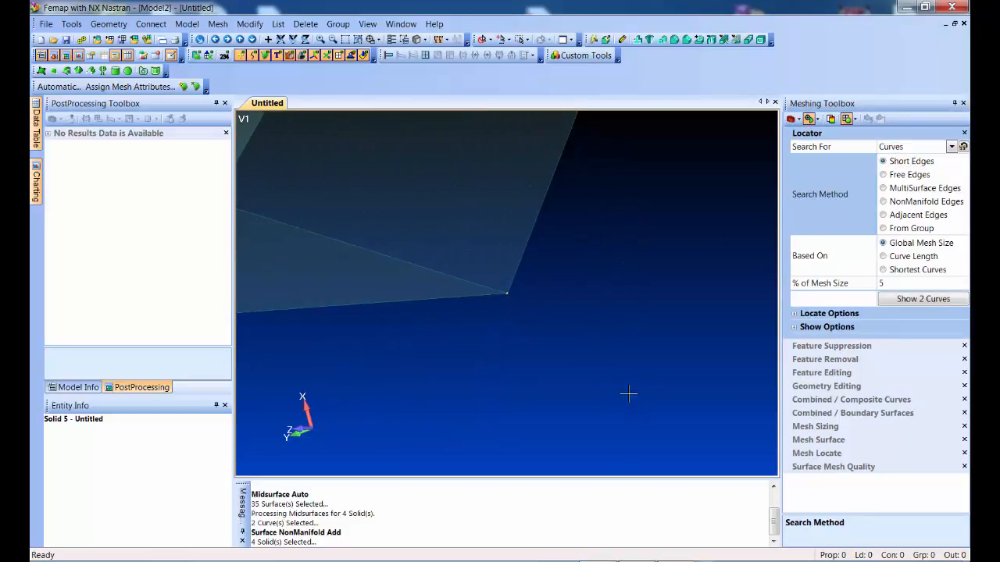
{"action": "middle_click_drag", "start_coordinate": [621, 423], "coordinate": [611, 257]}
{"action": "middle_click_drag", "start_coordinate": [581, 307], "coordinate": [474, 334]}
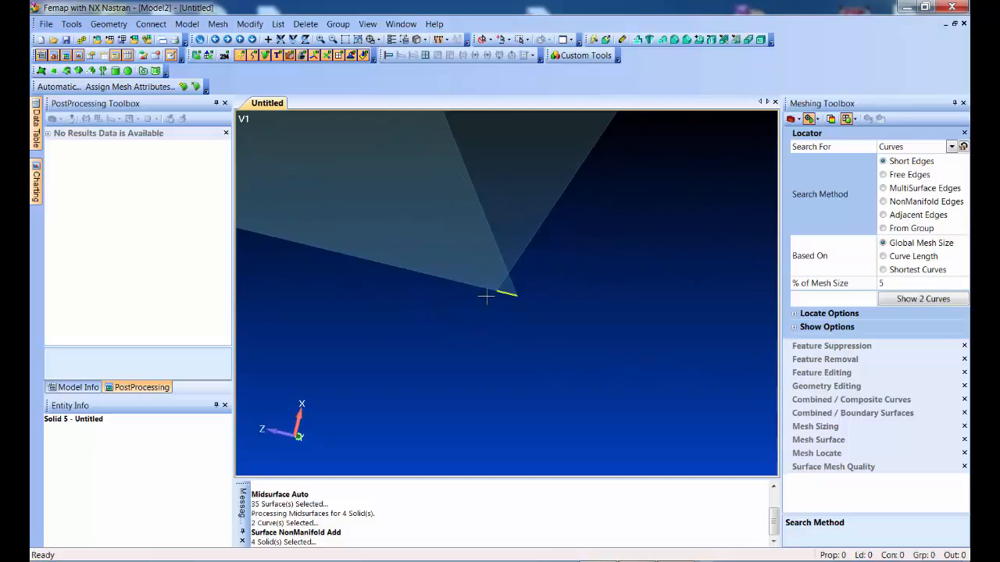
Collapse the located short edge at the base corner by moving one of its end points onto the other.
{"action": "left_click", "coordinate": [838, 388]}
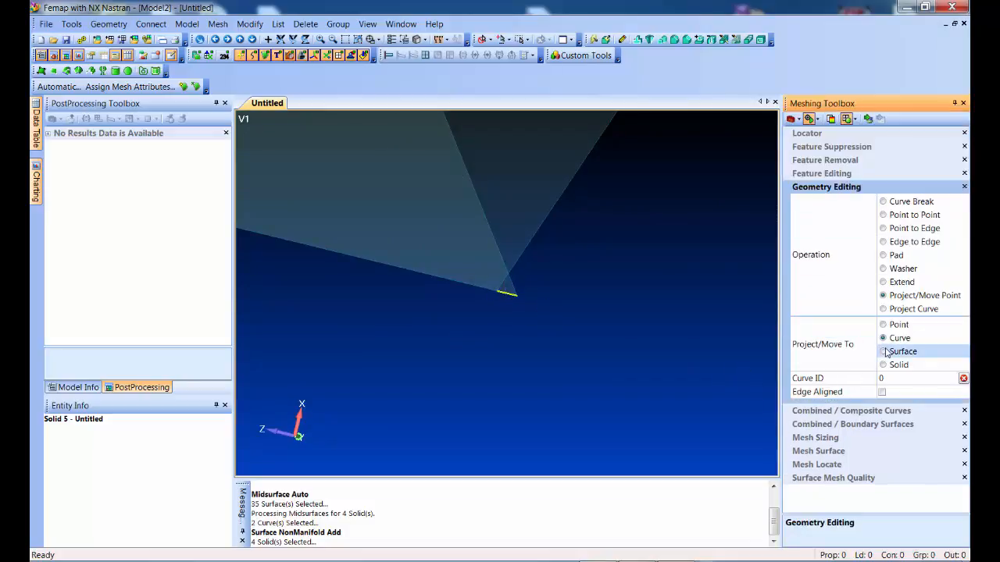
{"action": "left_click", "coordinate": [885, 324]}
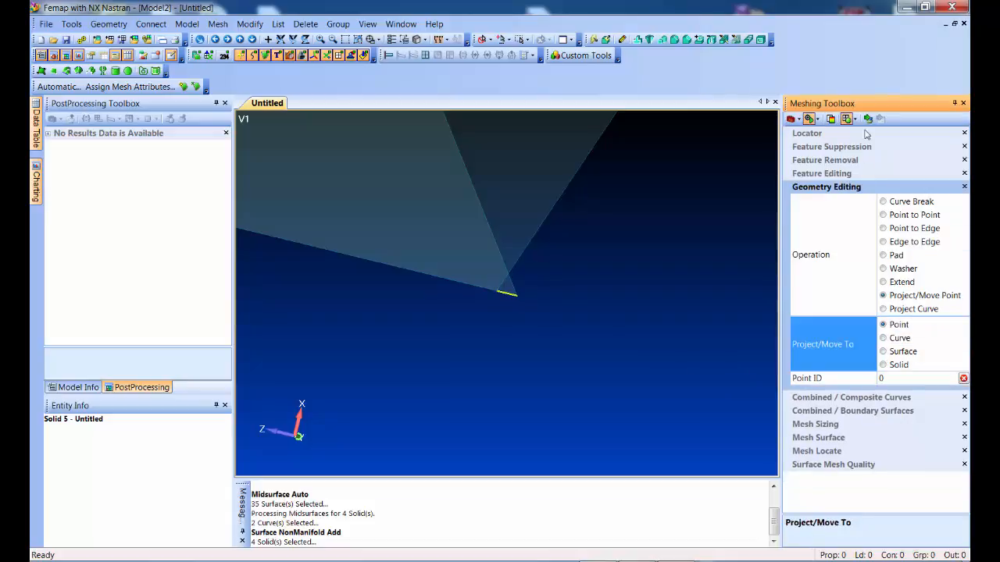
{"action": "left_click", "coordinate": [495, 296]}
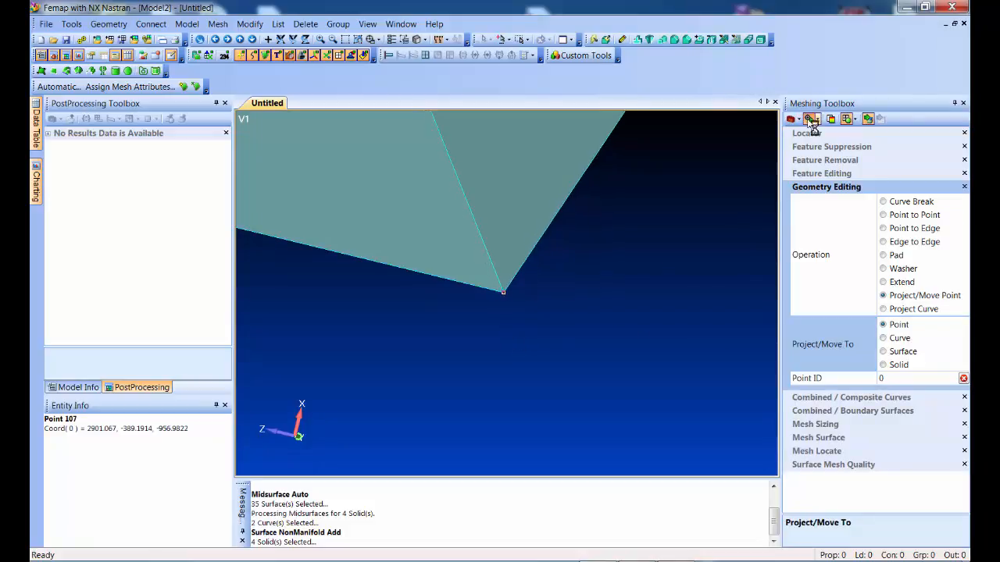
Go to the next located short edge and collapse it by moving one end point onto the other.
{"action": "left_click", "coordinate": [809, 122]}
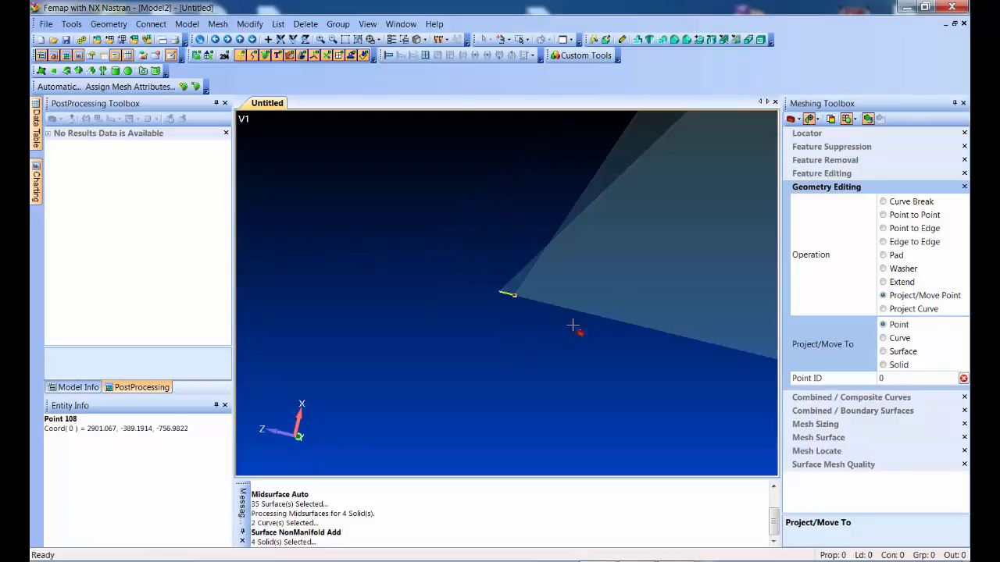
{"action": "middle_click_drag", "start_coordinate": [510, 294], "coordinate": [566, 324]}
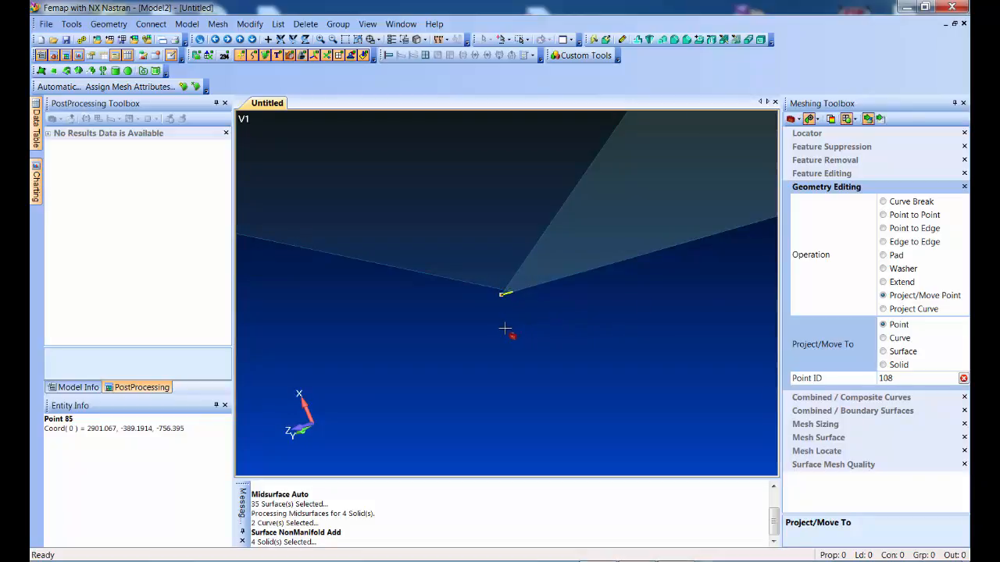
{"action": "left_click", "coordinate": [504, 328]}
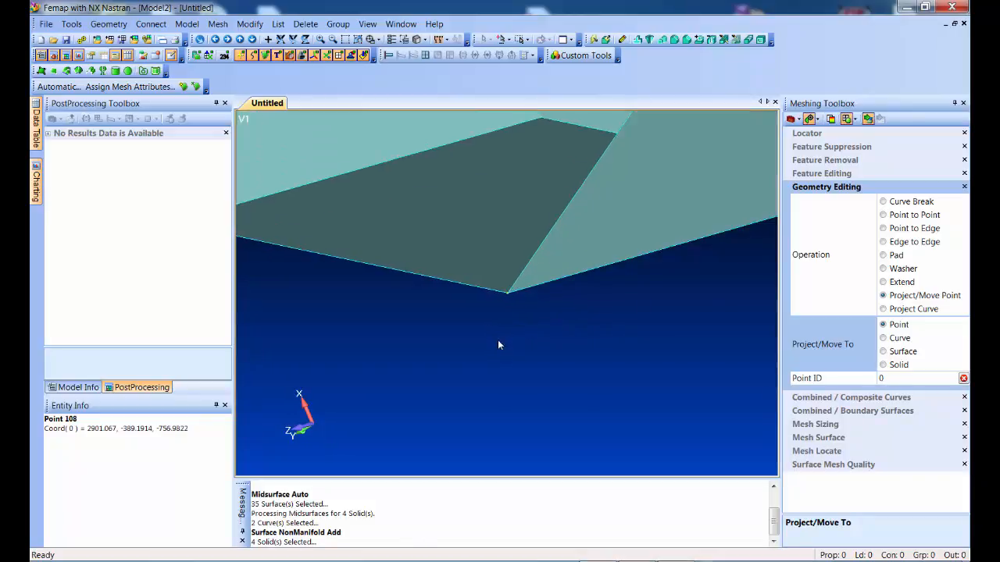
Assign midsurface mesh attributes to all bracket surfaces, using the library material Aluminum 1060 Annealed Wrought and consolidating properties by thickness.
{"action": "scroll", "coordinate": [506, 352], "scroll_direction": "down", "scroll_amount": 5}
{"action": "middle_click_drag", "start_coordinate": [597, 332], "coordinate": [556, 419], "text": "ctrl"}
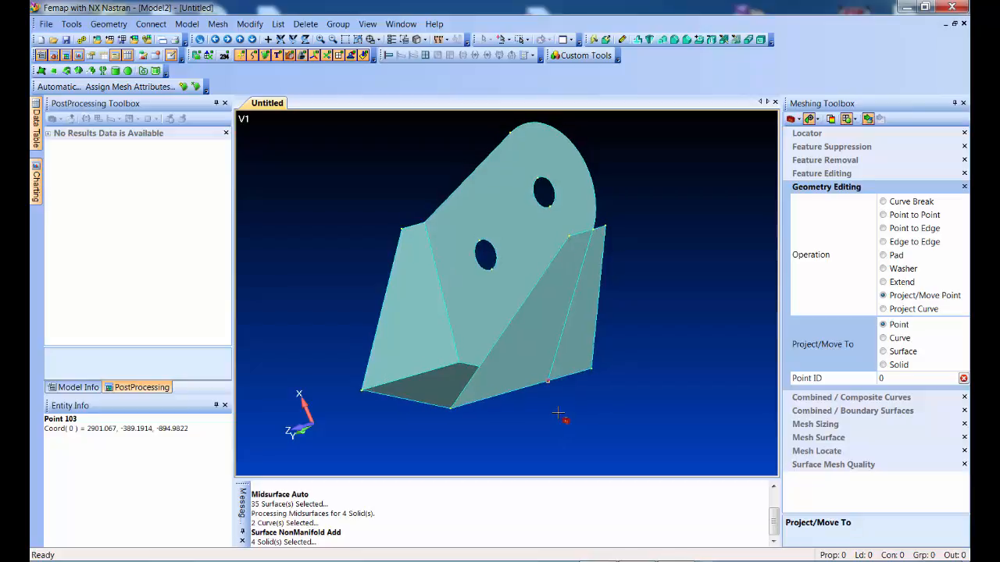
{"action": "left_click", "coordinate": [130, 87]}
{"action": "scroll", "coordinate": [296, 174], "scroll_direction": "down", "scroll_amount": 3}
{"action": "left_click_drag", "start_coordinate": [326, 156], "coordinate": [601, 381]}
{"action": "left_click", "coordinate": [660, 527]}
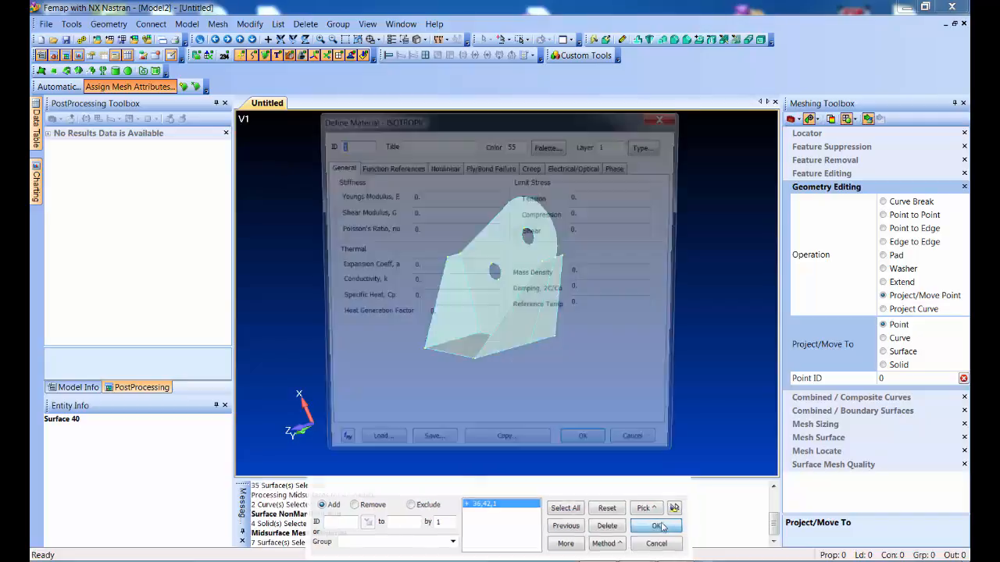
{"action": "left_click", "coordinate": [389, 451]}
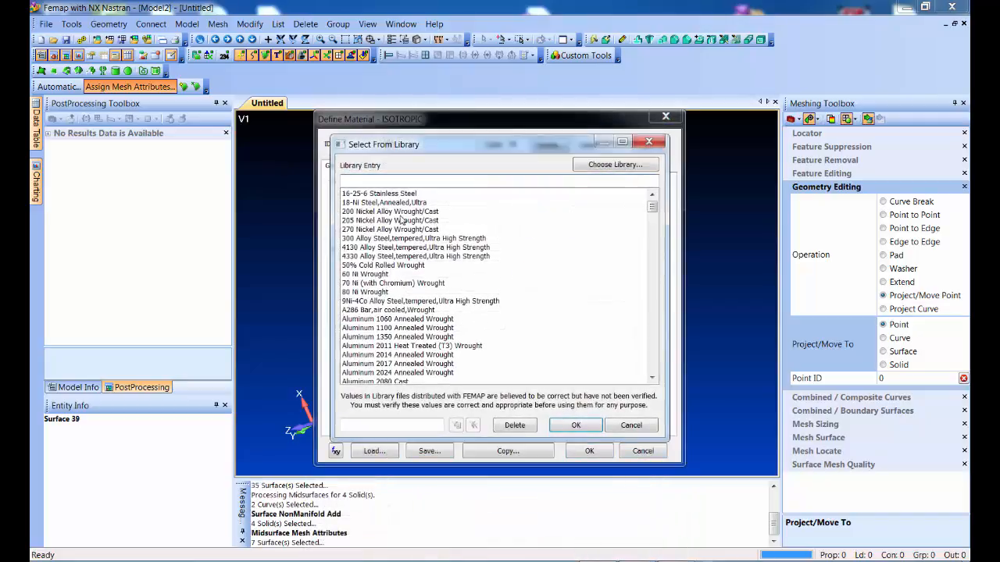
{"action": "double_click", "coordinate": [394, 319]}
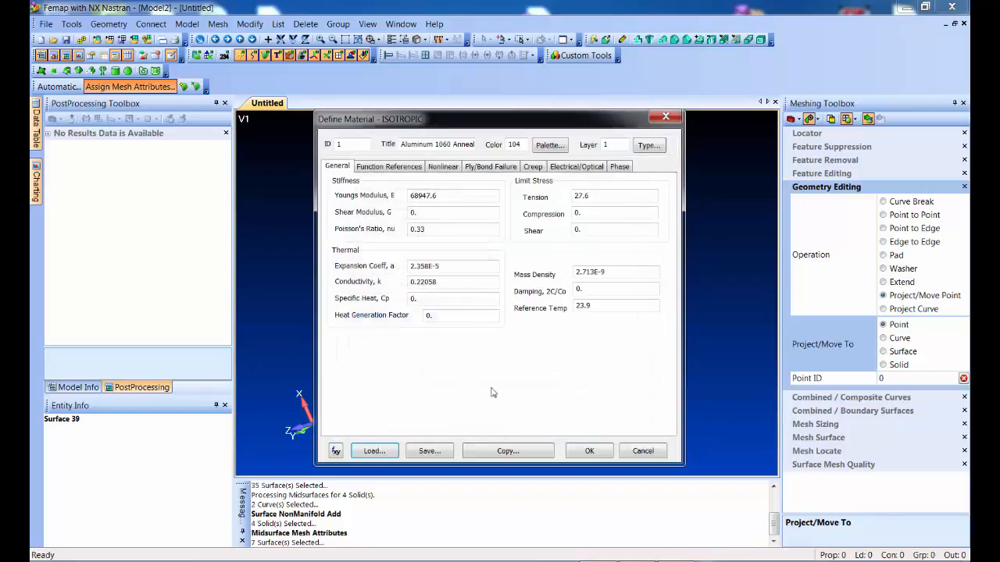
{"action": "left_click", "coordinate": [586, 452]}
{"action": "left_click", "coordinate": [513, 306]}
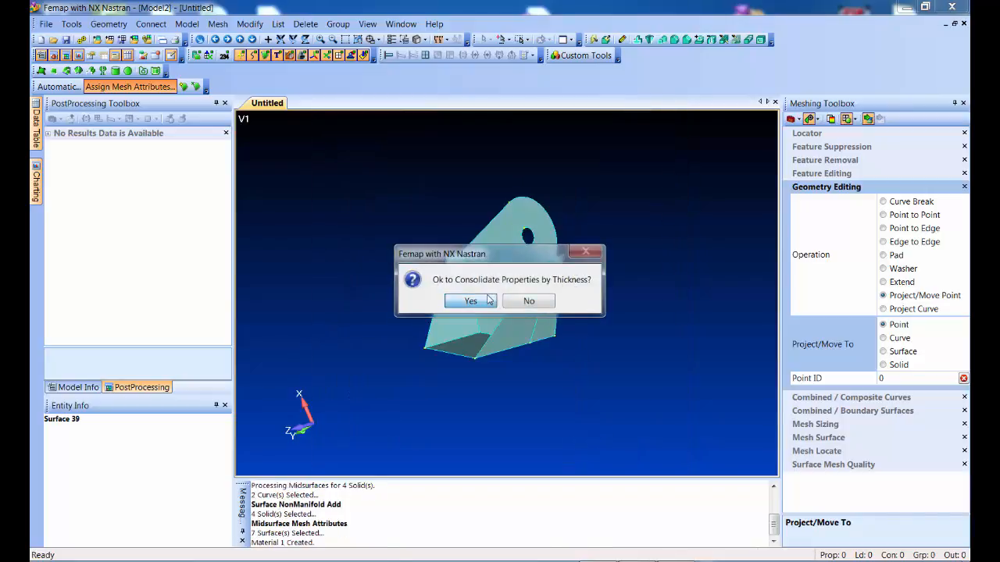
{"action": "key", "text": "Return"}
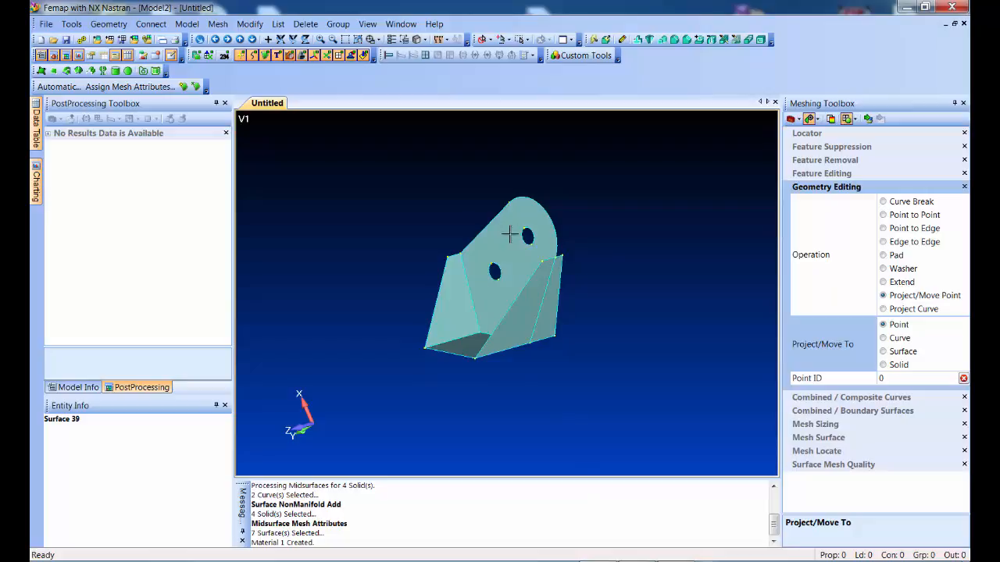
Examine which bracket surfaces use each of the three midsurface properties, t=10, t=20 and t=22.
{"action": "scroll", "coordinate": [508, 225], "scroll_direction": "up", "scroll_amount": 5}
{"action": "left_click", "coordinate": [77, 386]}
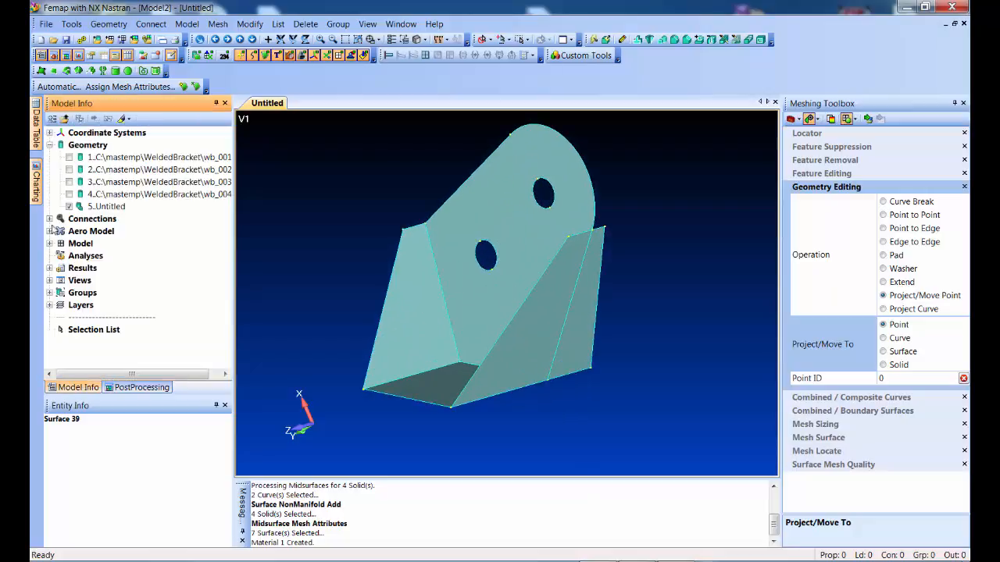
{"action": "left_click", "coordinate": [49, 244]}
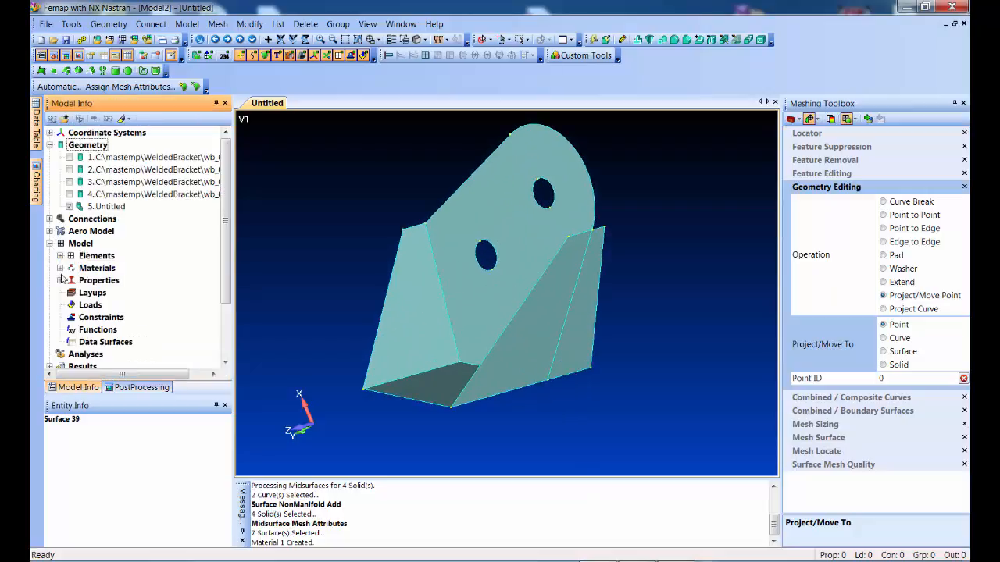
{"action": "left_click", "coordinate": [60, 281]}
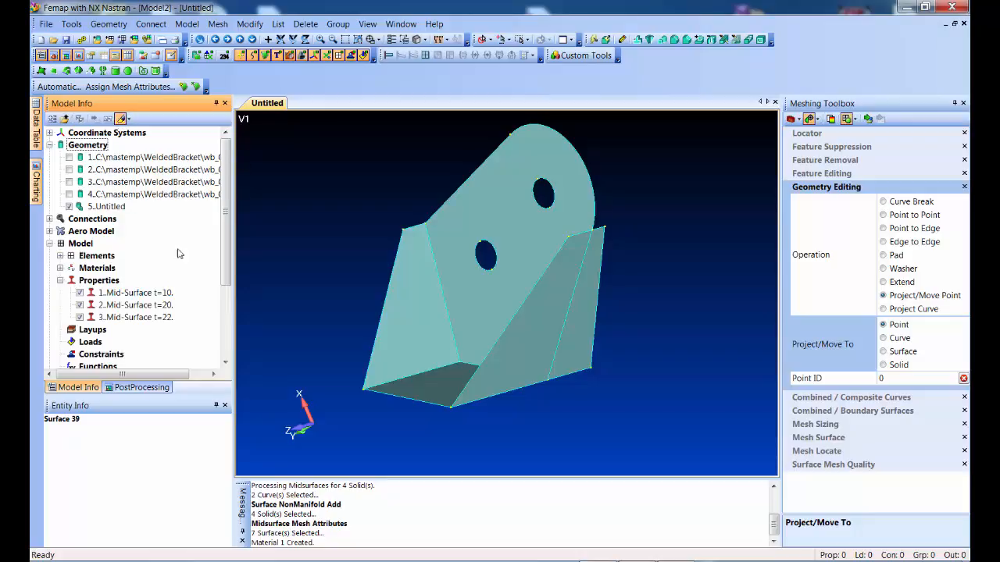
{"action": "left_click", "coordinate": [154, 300]}
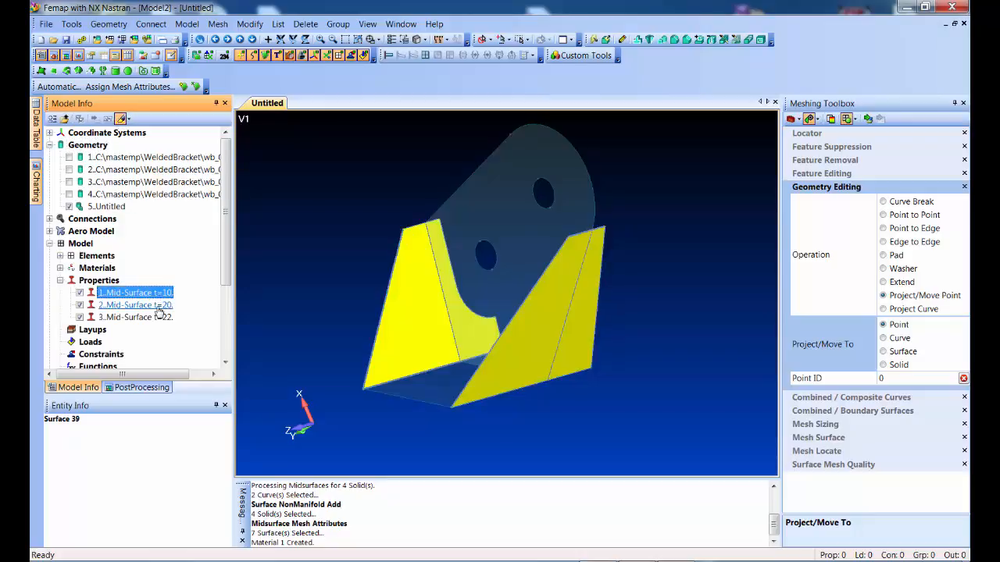
{"action": "left_click", "coordinate": [158, 306]}
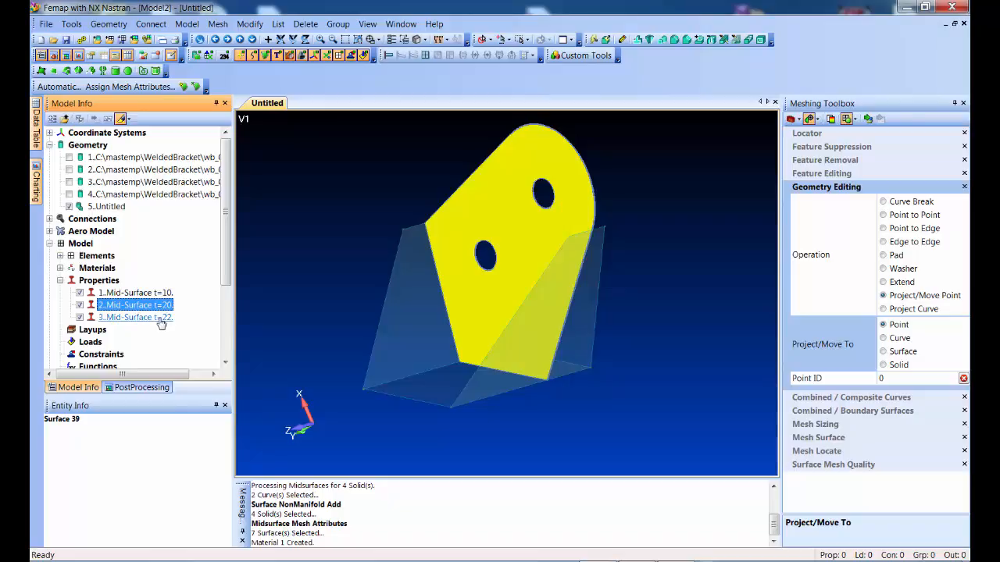
{"action": "left_click", "coordinate": [156, 317]}
{"action": "left_click", "coordinate": [286, 214]}
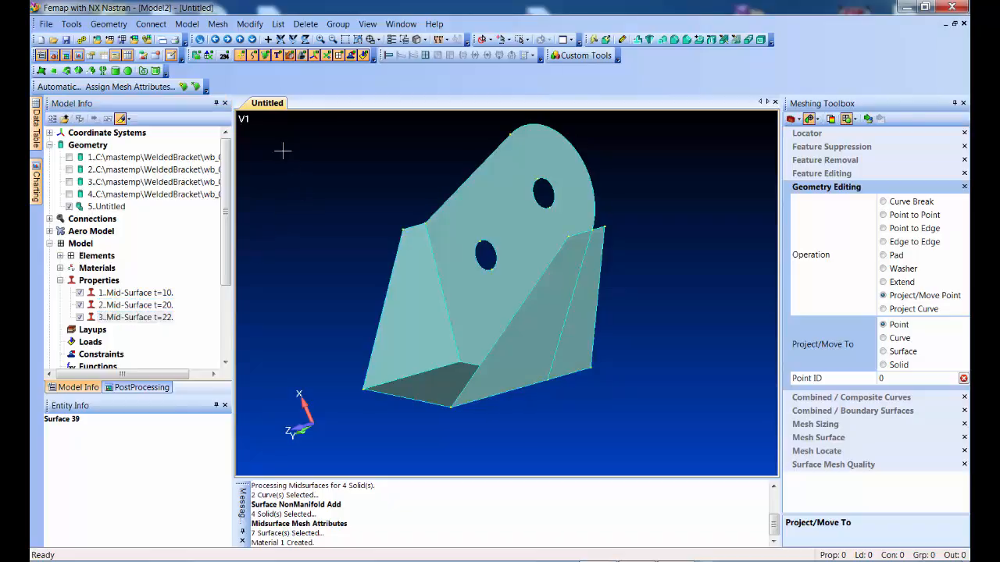
Set the mesh size on all bracket surfaces with element size 16.36076 and parametric/equal length sizing.
{"action": "scroll", "coordinate": [308, 182], "scroll_direction": "down", "scroll_amount": 1}
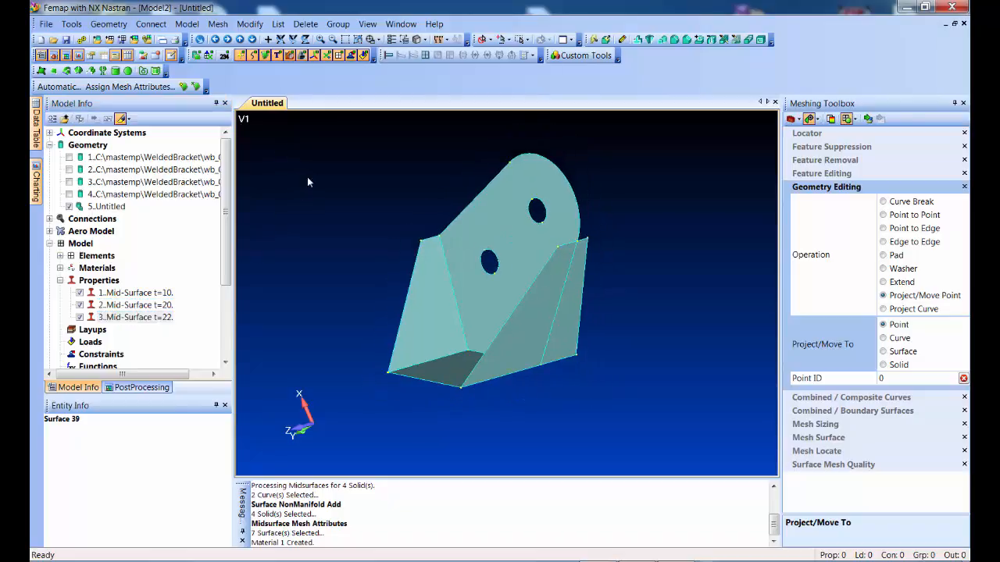
{"action": "left_click", "coordinate": [184, 87]}
{"action": "left_click_drag", "start_coordinate": [314, 132], "coordinate": [631, 408]}
{"action": "left_click", "coordinate": [659, 526]}
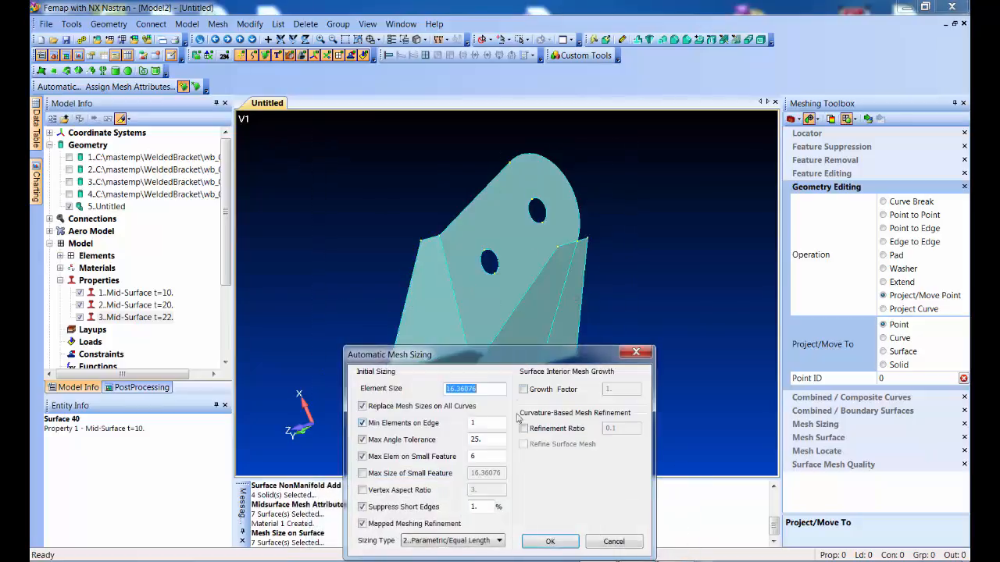
{"action": "left_click", "coordinate": [550, 542]}
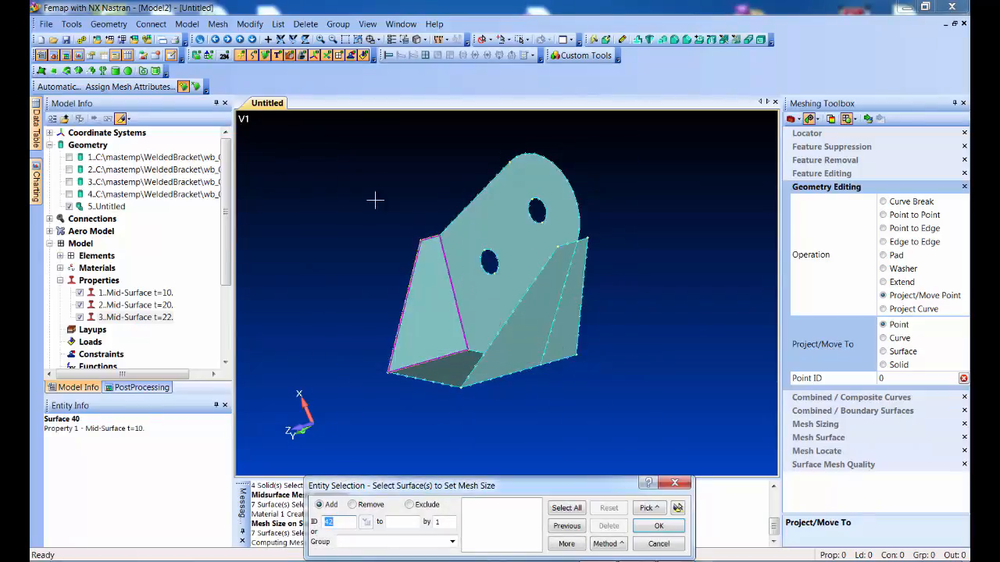
Mesh the previously selected bracket surfaces using their assigned meshing attributes.
{"action": "left_click", "coordinate": [196, 86]}
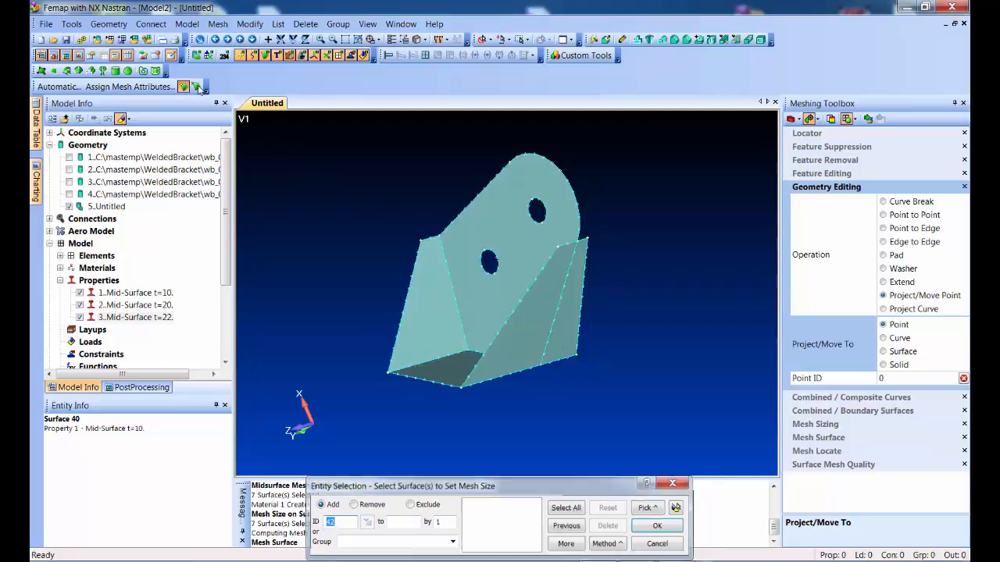
{"action": "left_click", "coordinate": [567, 526]}
{"action": "left_click", "coordinate": [659, 526]}
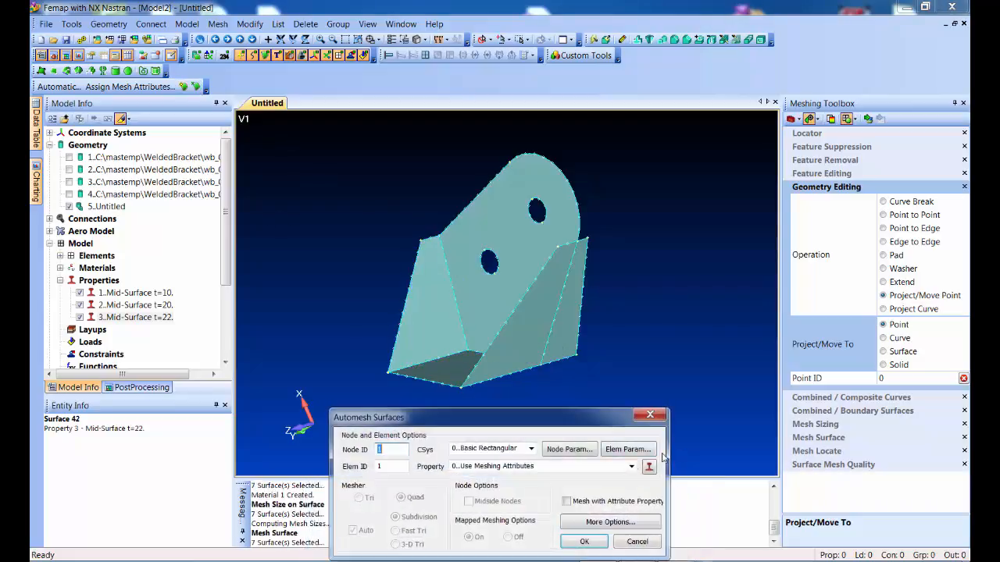
{"action": "left_click", "coordinate": [584, 541]}
Turn on automatic remeshing and collapse the remaining short edge at the base corner by moving its outer end point onto the other.
{"action": "middle_click_drag", "start_coordinate": [429, 355], "coordinate": [455, 335]}
{"action": "middle_click_drag", "start_coordinate": [439, 370], "coordinate": [534, 359], "text": "ctrl"}
{"action": "scroll", "coordinate": [480, 326], "scroll_direction": "up", "scroll_amount": 5}
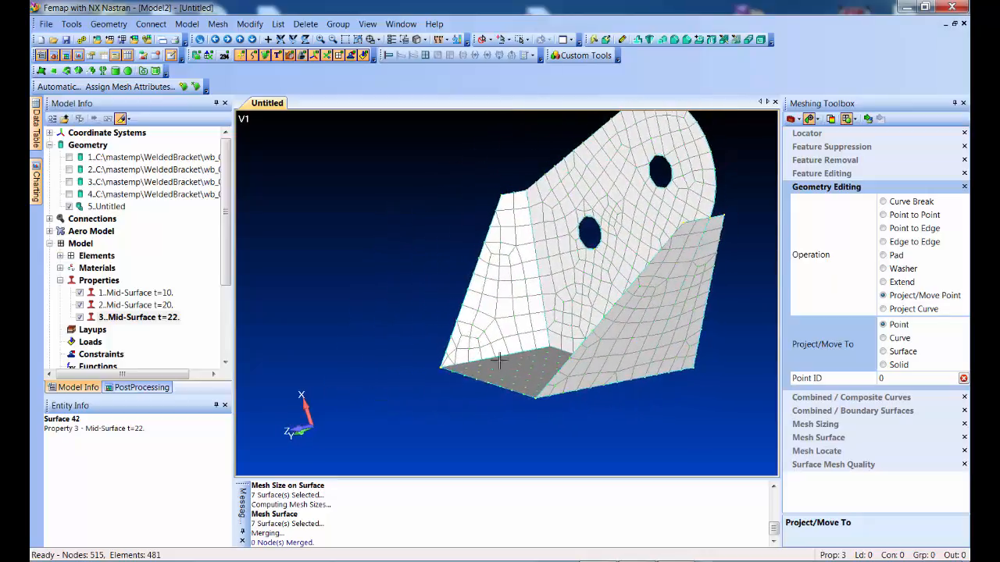
{"action": "scroll", "coordinate": [539, 344], "scroll_direction": "up", "scroll_amount": 4}
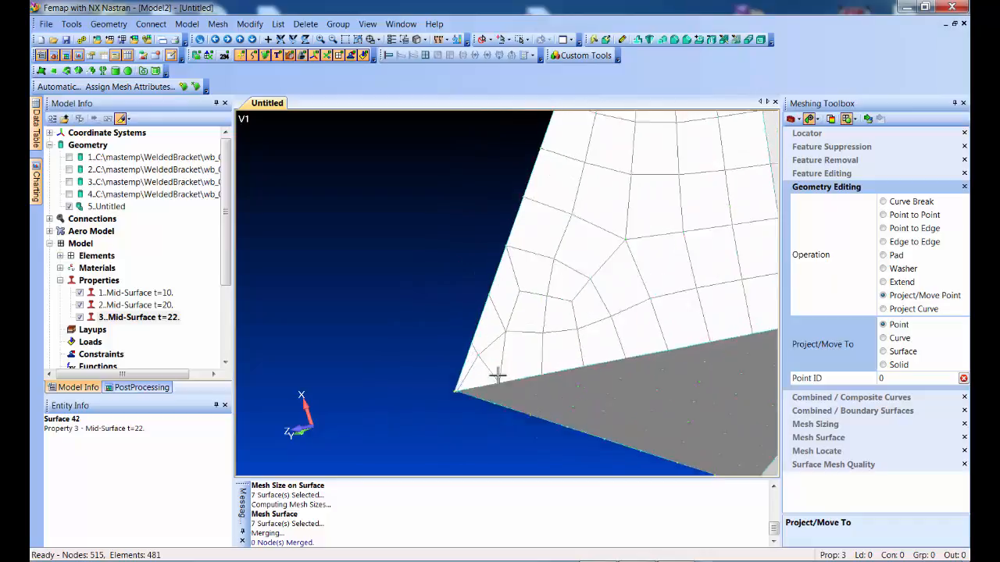
{"action": "scroll", "coordinate": [493, 322], "scroll_direction": "down", "scroll_amount": 2}
{"action": "scroll", "coordinate": [507, 304], "scroll_direction": "up", "scroll_amount": 1}
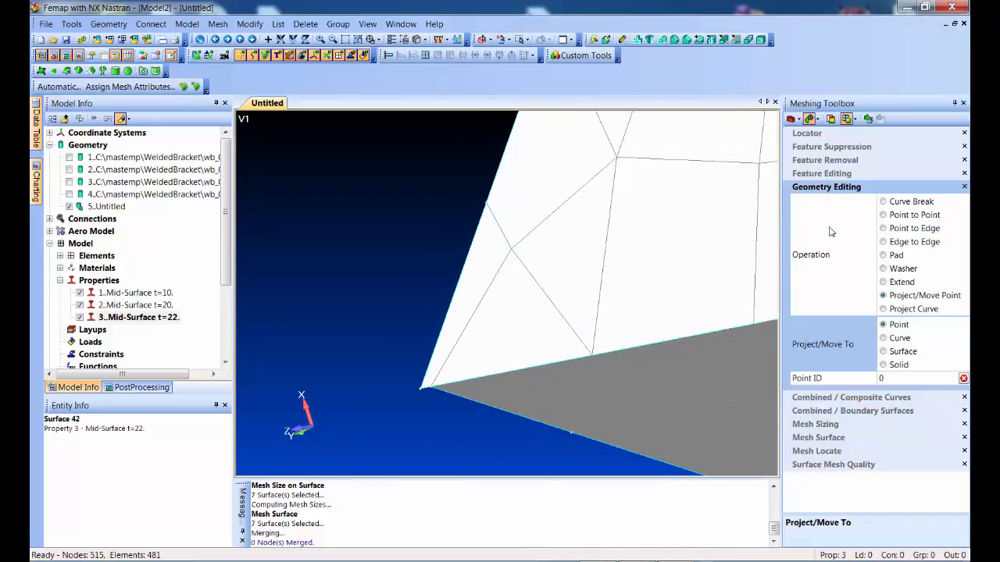
{"action": "left_click", "coordinate": [867, 119]}
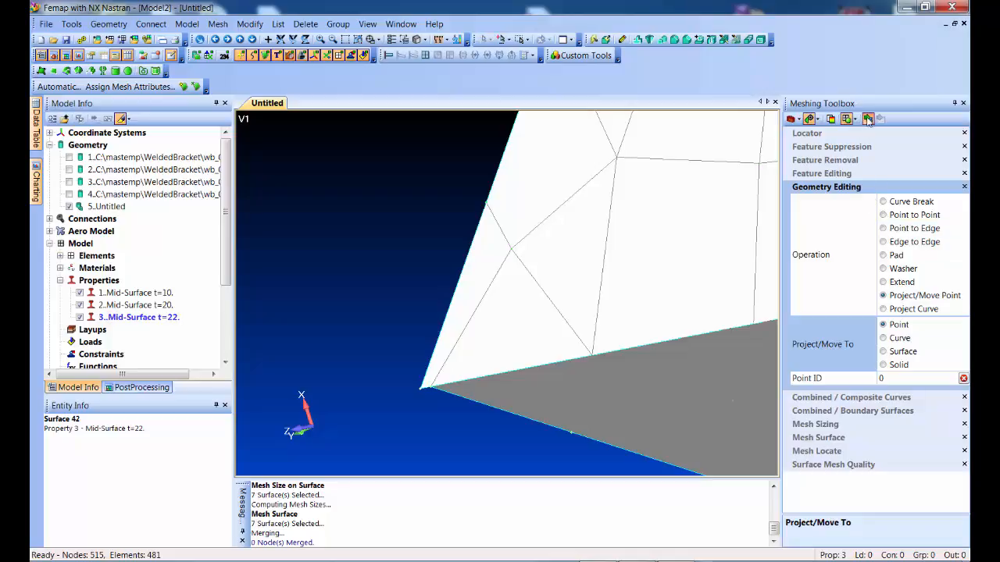
{"action": "left_click", "coordinate": [502, 366]}
{"action": "left_click", "coordinate": [410, 402]}
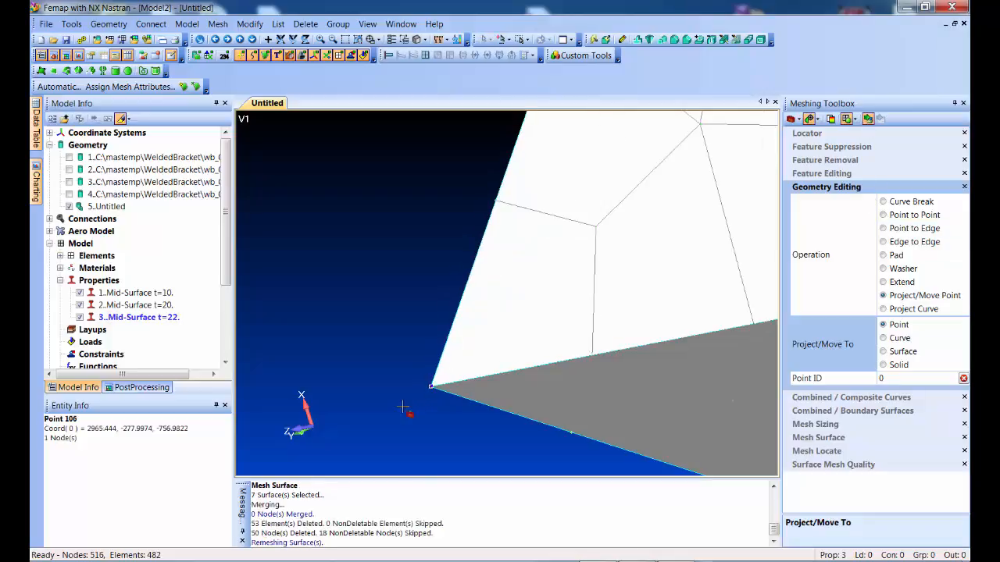
Add a washer with an offset factor of 1 around each of the two holes in the upright plate.
{"action": "scroll", "coordinate": [510, 343], "scroll_direction": "down", "scroll_amount": 10}
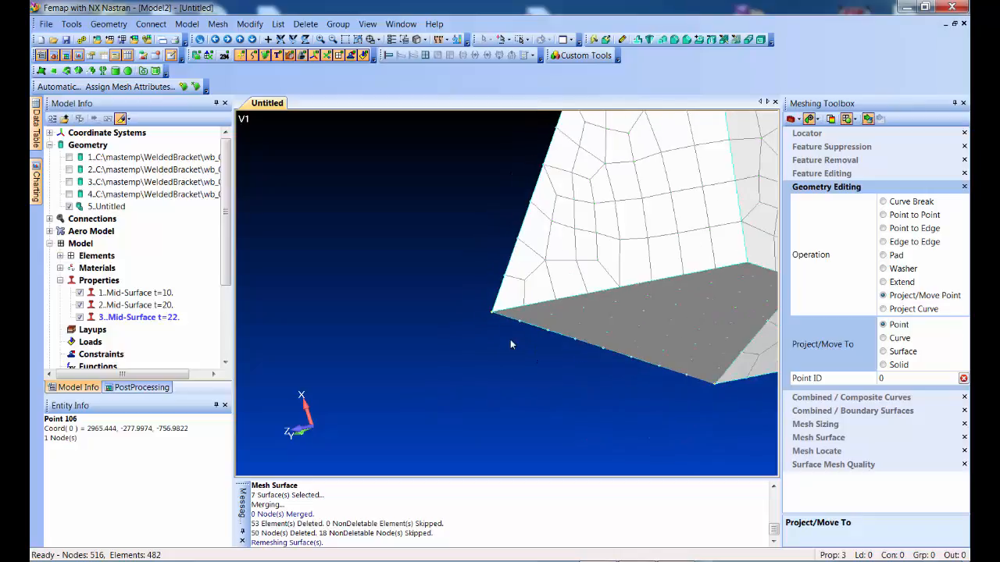
{"action": "middle_click_drag", "start_coordinate": [564, 324], "coordinate": [351, 280]}
{"action": "scroll", "coordinate": [661, 379], "scroll_direction": "up", "scroll_amount": 5}
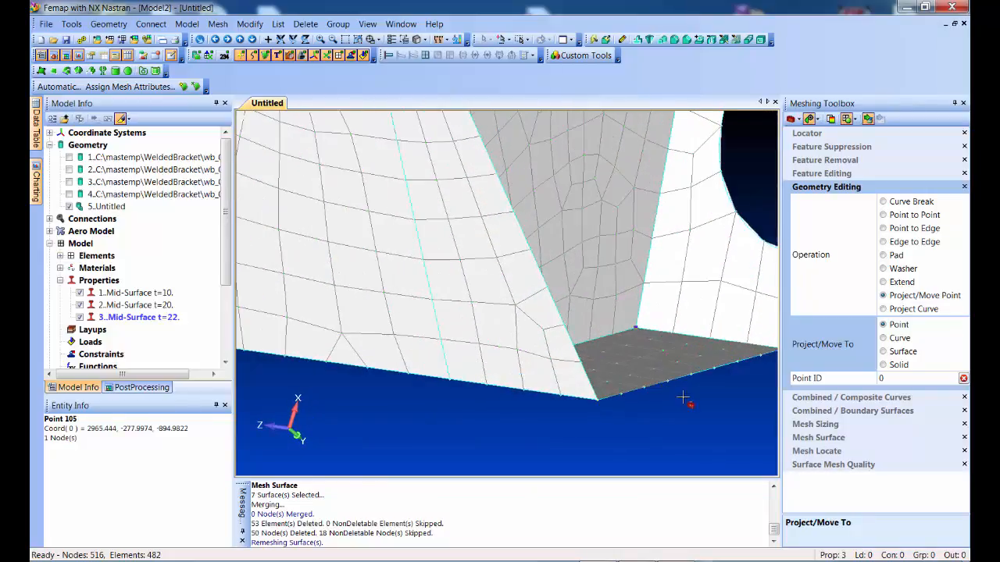
{"action": "middle_click_drag", "start_coordinate": [480, 377], "coordinate": [553, 386]}
{"action": "scroll", "coordinate": [557, 393], "scroll_direction": "down", "scroll_amount": 5}
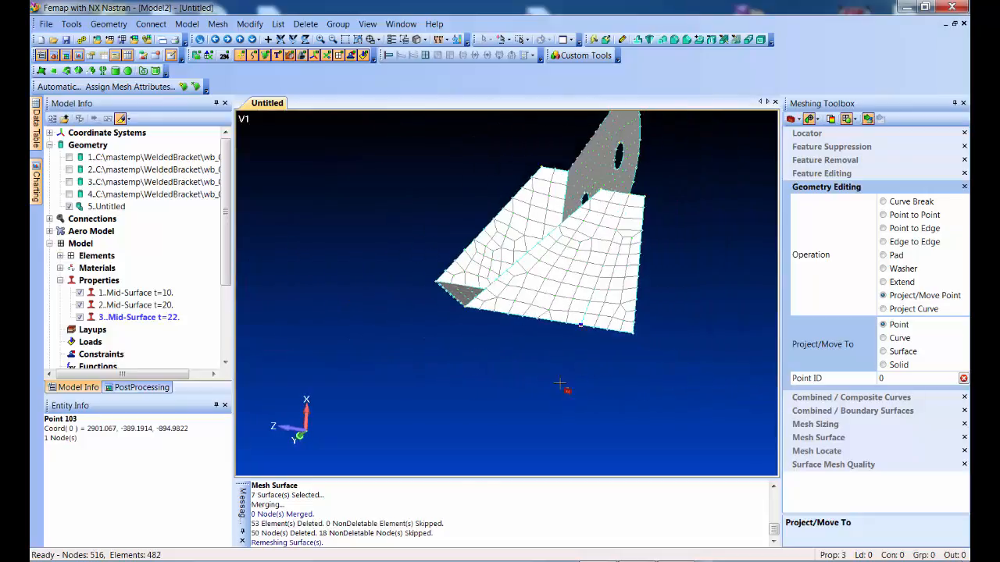
{"action": "middle_click_drag", "start_coordinate": [661, 357], "coordinate": [732, 327]}
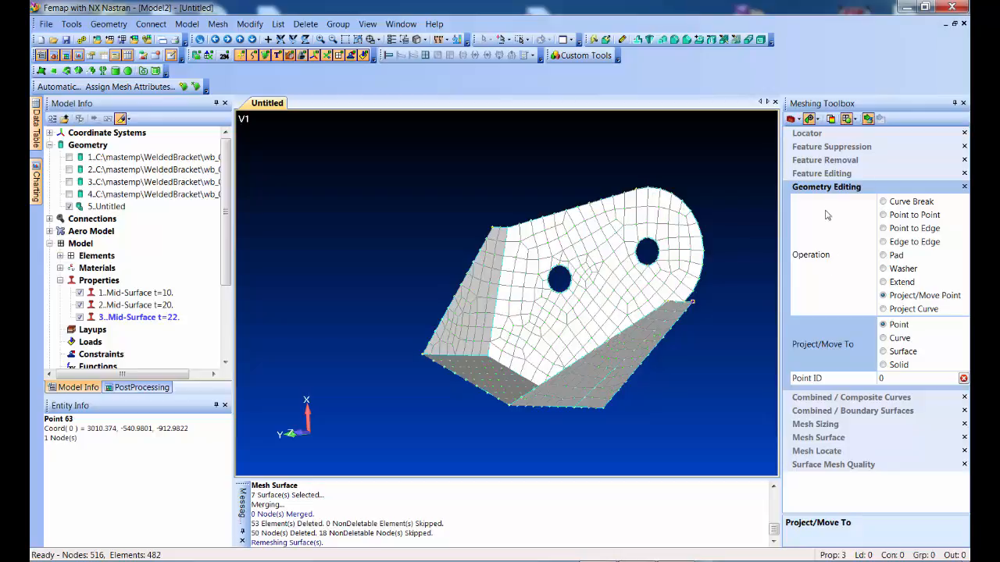
{"action": "left_click", "coordinate": [895, 269]}
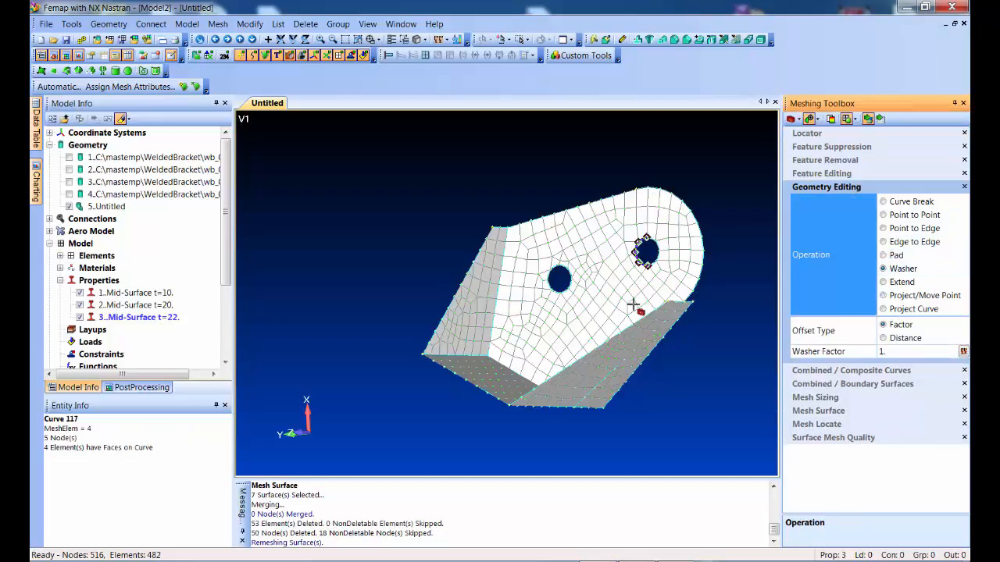
{"action": "left_click", "coordinate": [635, 243]}
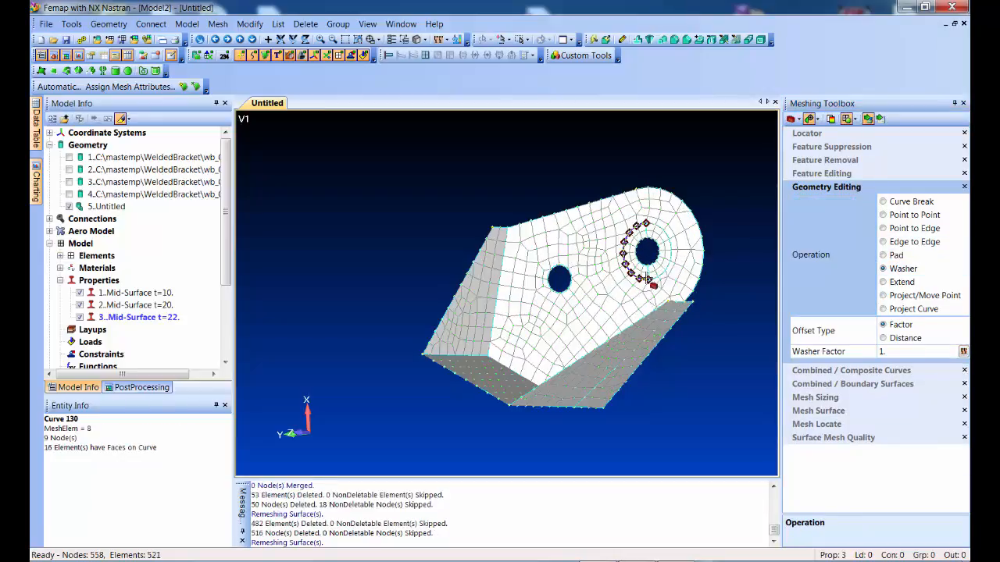
{"action": "left_click", "coordinate": [584, 272]}
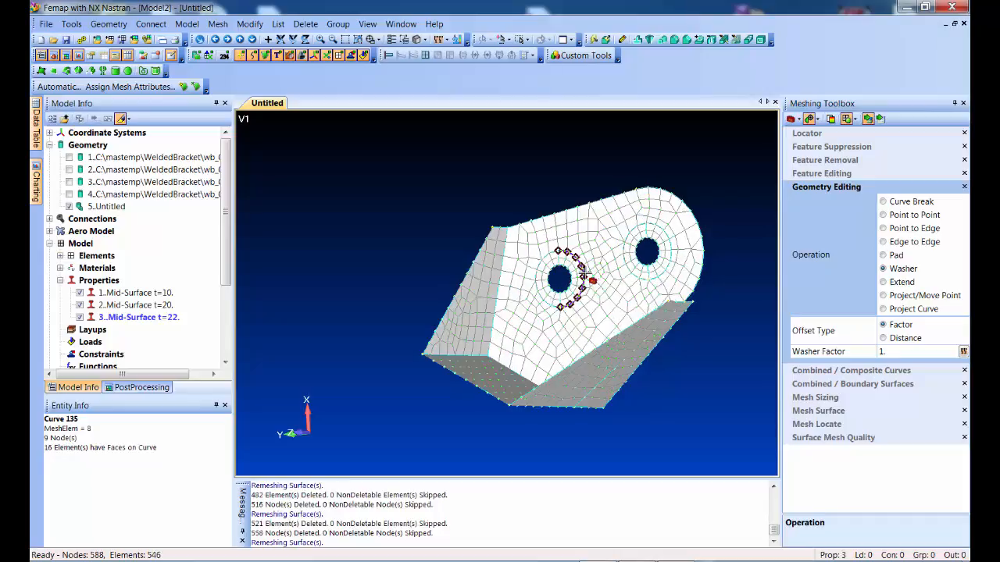
Increase the mesh sizing by 1 element on the upper hole's radial washer line and on both halves of its edge.
{"action": "middle_click_drag", "start_coordinate": [481, 340], "coordinate": [539, 341]}
{"action": "scroll", "coordinate": [546, 328], "scroll_direction": "up", "scroll_amount": 4}
{"action": "middle_click_drag", "start_coordinate": [600, 266], "coordinate": [386, 338], "text": "ctrl"}
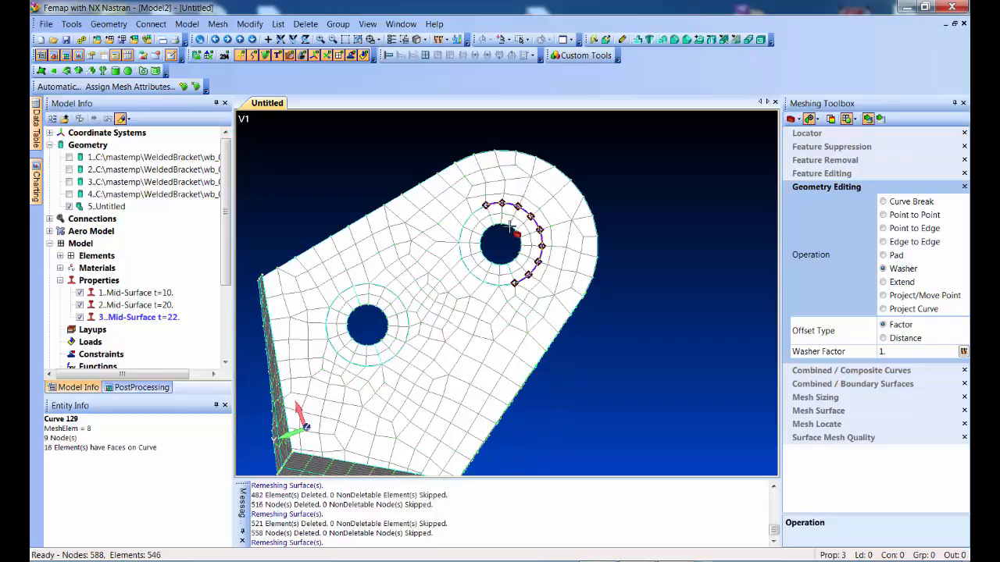
{"action": "left_click", "coordinate": [815, 398]}
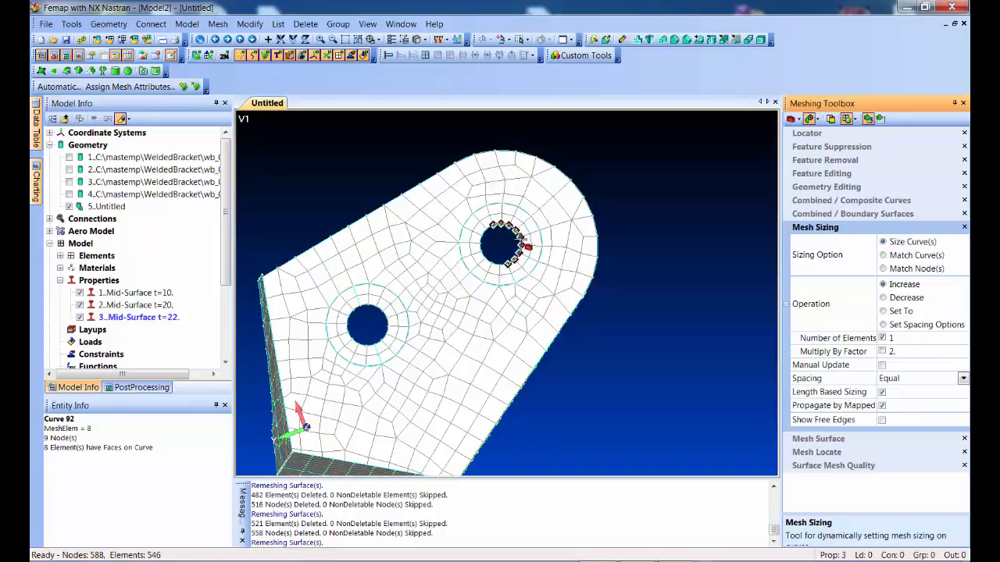
{"action": "left_click", "coordinate": [489, 213]}
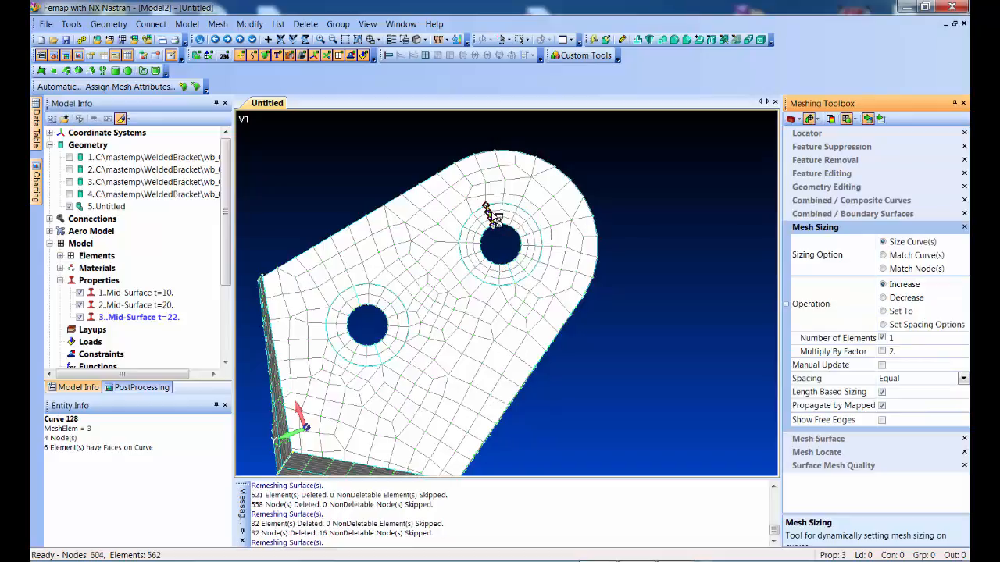
{"action": "left_click", "coordinate": [515, 232]}
{"action": "left_click", "coordinate": [482, 237]}
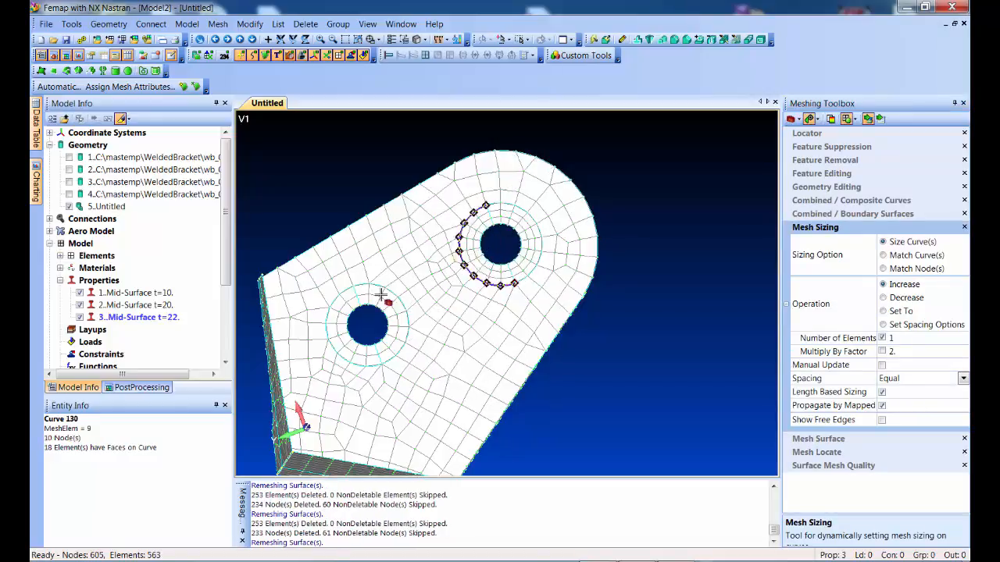
Increase the mesh sizing by 1 element at a time on the lower hole's radial washer line and both halves of its edge.
{"action": "left_click", "coordinate": [375, 347]}
{"action": "left_click", "coordinate": [382, 357]}
{"action": "left_click", "coordinate": [386, 325]}
{"action": "left_click", "coordinate": [357, 324]}
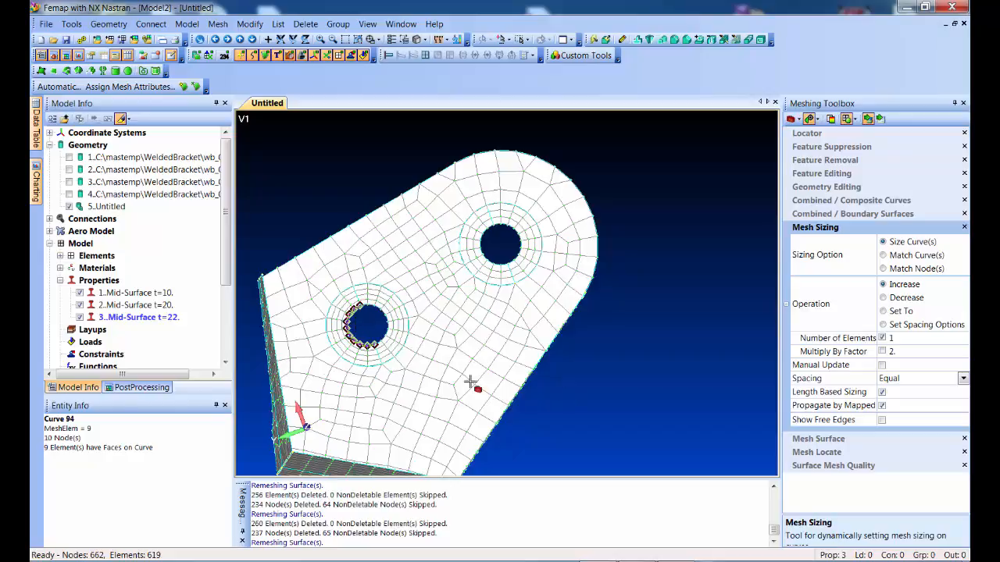
Increase the number of elements along the plate's rounded outer edge, adding 1 element at a time.
{"action": "scroll", "coordinate": [585, 399], "scroll_direction": "down", "scroll_amount": 1}
{"action": "left_click", "coordinate": [600, 256]}
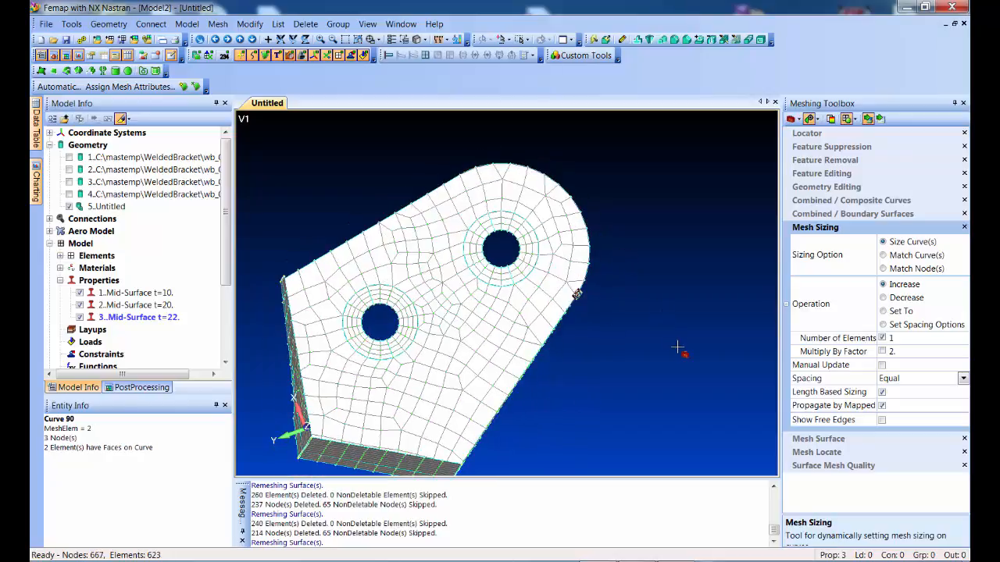
{"action": "left_click", "coordinate": [636, 232]}
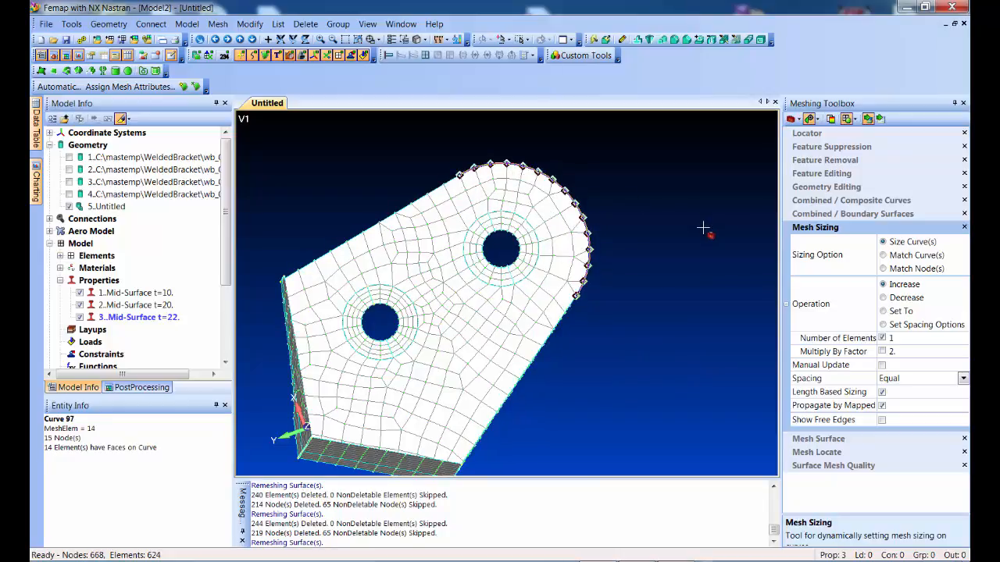
Split the plate with Point to Edge from both ends of the rounded outer edge to the upper hole's washer.
{"action": "left_click", "coordinate": [835, 188]}
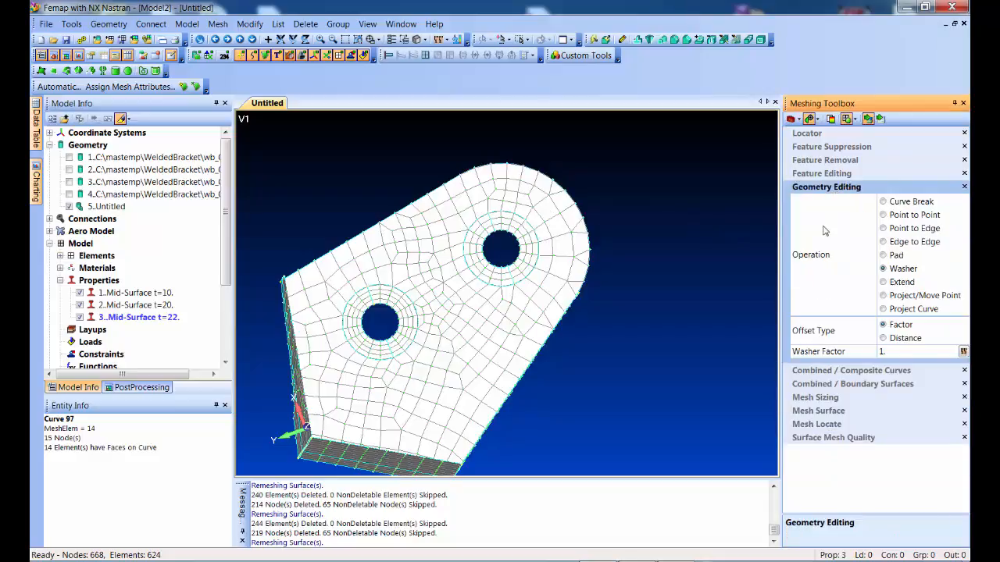
{"action": "left_click", "coordinate": [894, 229]}
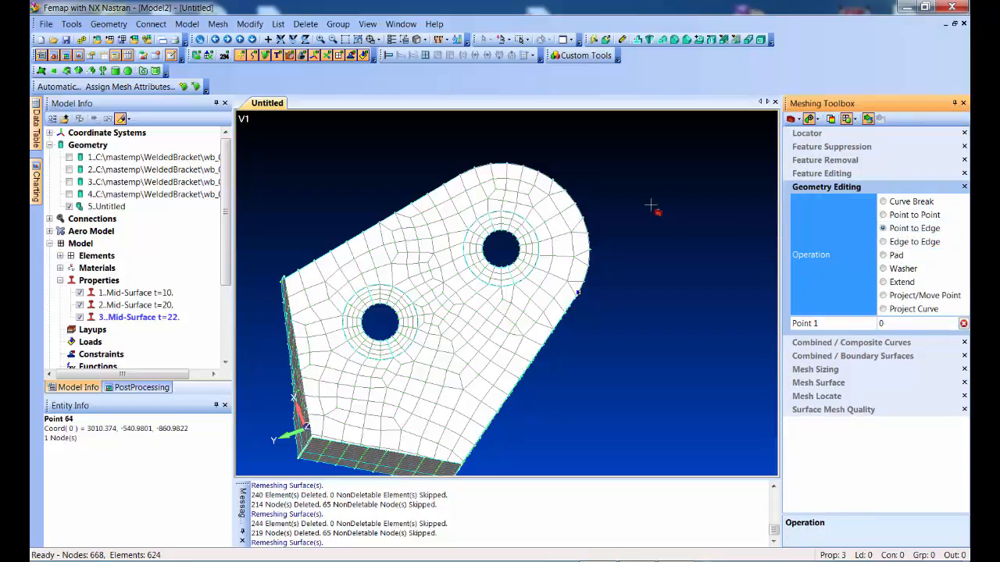
{"action": "left_click", "coordinate": [461, 177]}
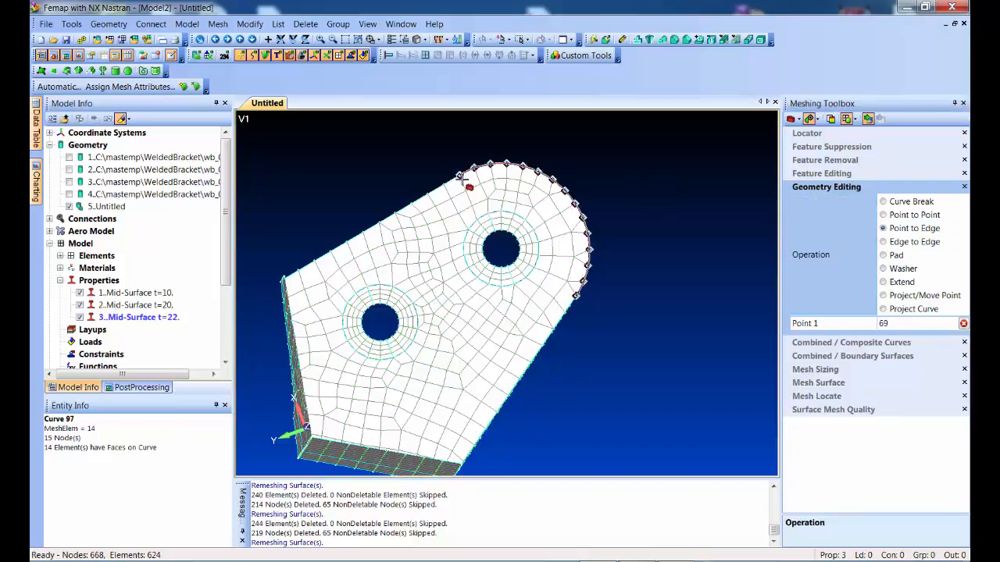
{"action": "left_click", "coordinate": [461, 215]}
{"action": "middle_click_drag", "start_coordinate": [634, 278], "coordinate": [584, 302]}
{"action": "left_click", "coordinate": [580, 300]}
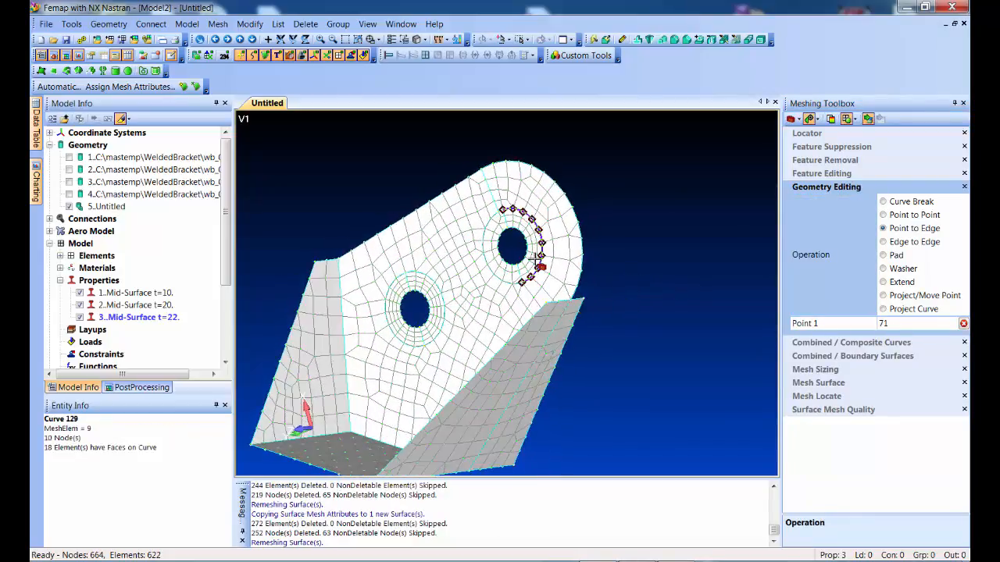
{"action": "left_click", "coordinate": [536, 257]}
{"action": "middle_click_drag", "start_coordinate": [685, 248], "coordinate": [692, 225]}
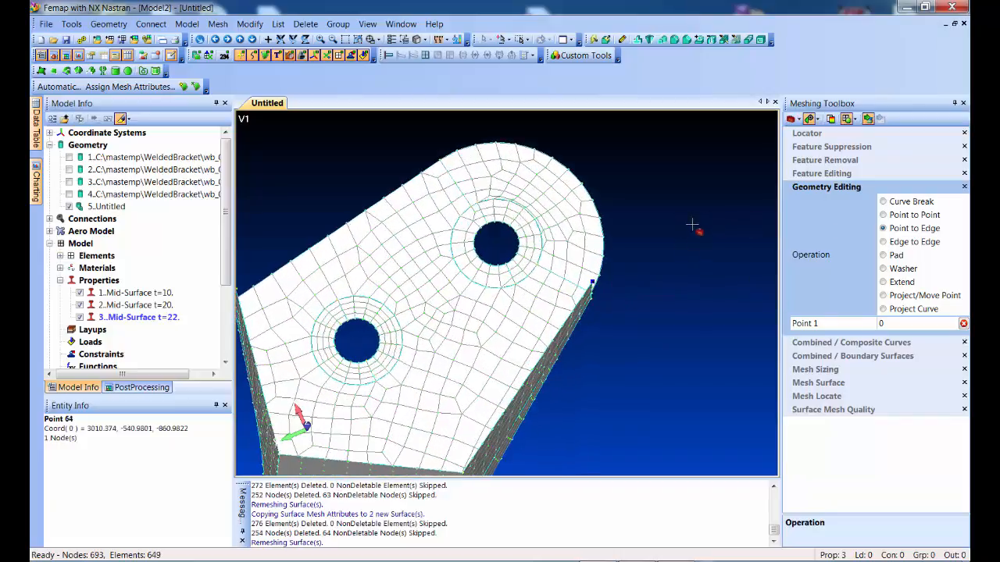
Increase the mesh sizing on the upper hole's washer arc facing the rounded outer edge, 1 element at a time, to 14 elements.
{"action": "left_click", "coordinate": [815, 370]}
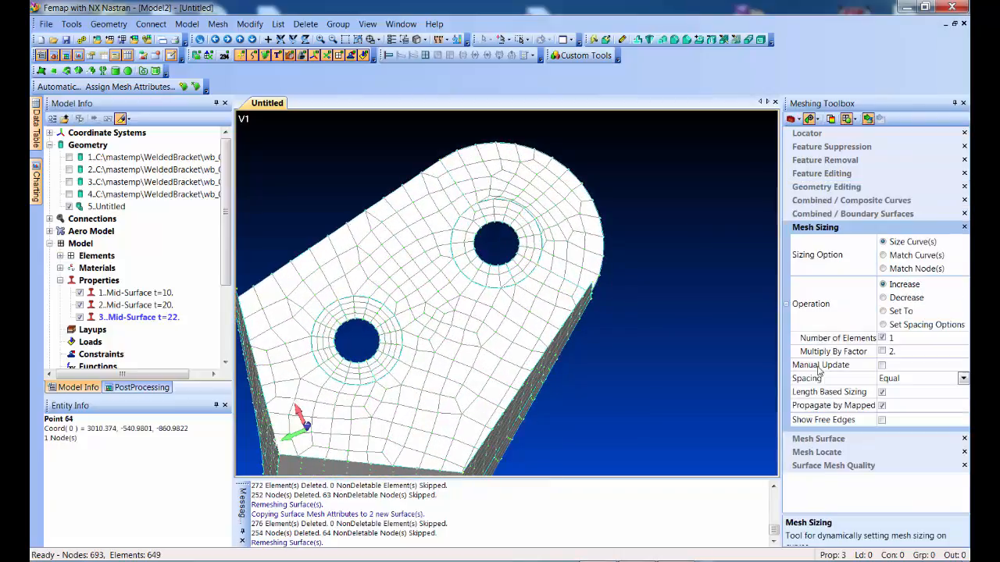
{"action": "left_click", "coordinate": [543, 203]}
{"action": "left_click", "coordinate": [547, 208]}
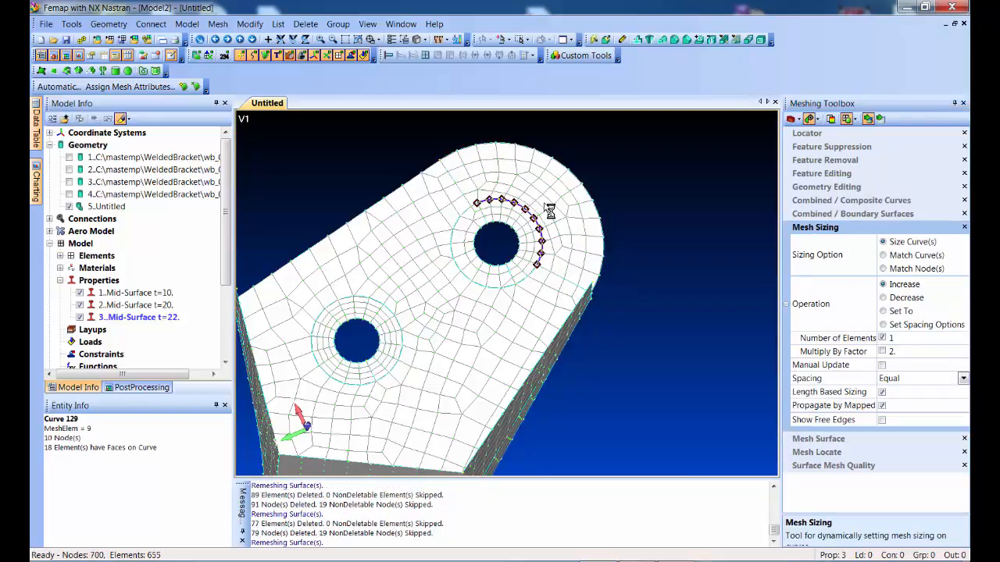
{"action": "left_click", "coordinate": [543, 203]}
{"action": "left_click", "coordinate": [543, 203]}
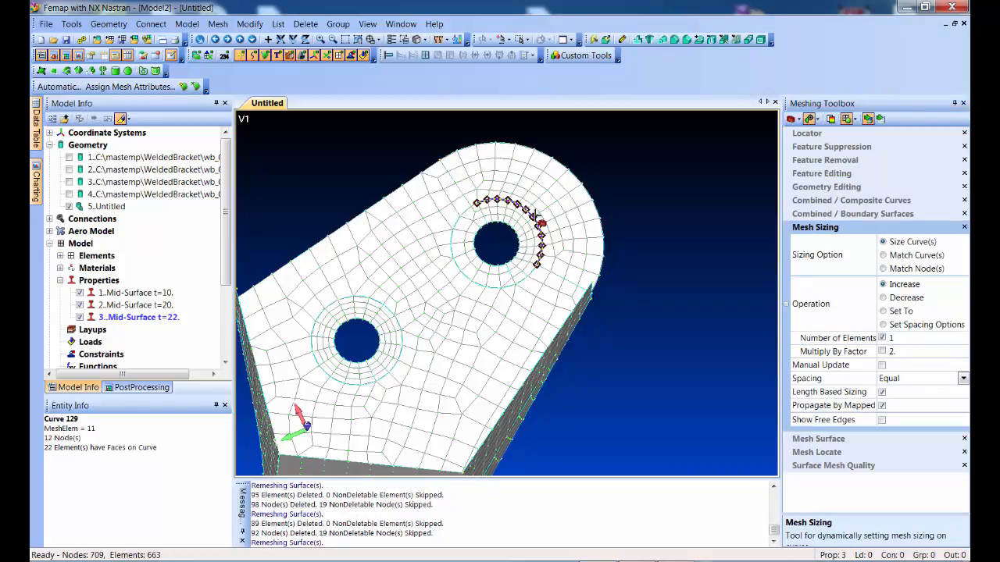
{"action": "left_click", "coordinate": [535, 215]}
{"action": "left_click", "coordinate": [540, 221]}
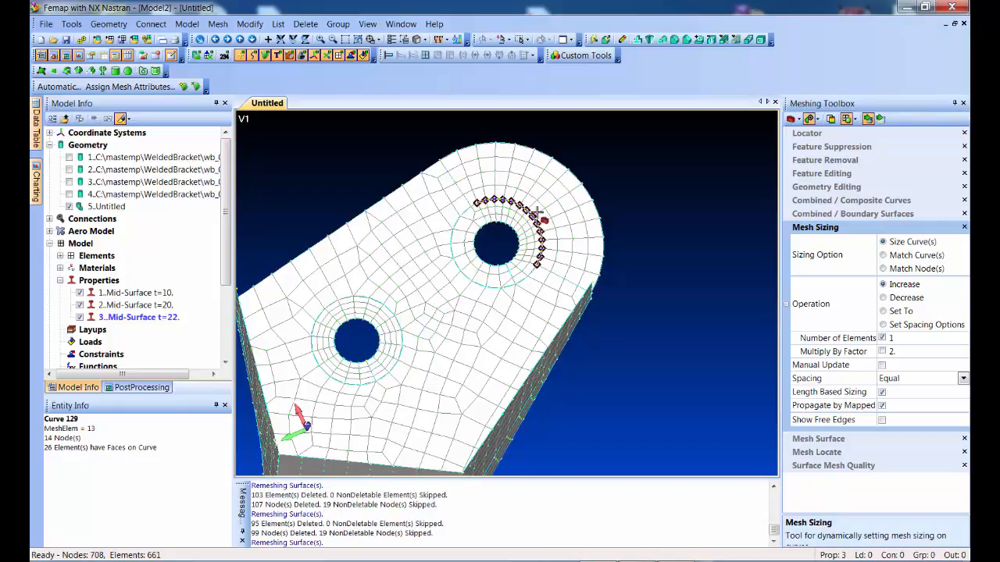
{"action": "left_click", "coordinate": [594, 215]}
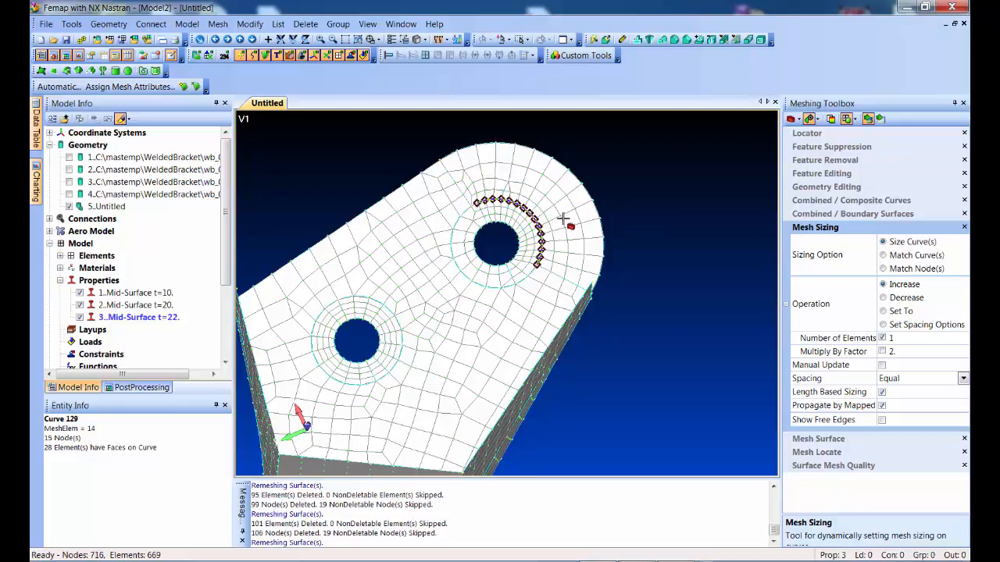
Increase the mesh sizing along the plate's rounded outer edge by 1 element, to 15 elements.
{"action": "middle_click_drag", "start_coordinate": [656, 242], "coordinate": [676, 249]}
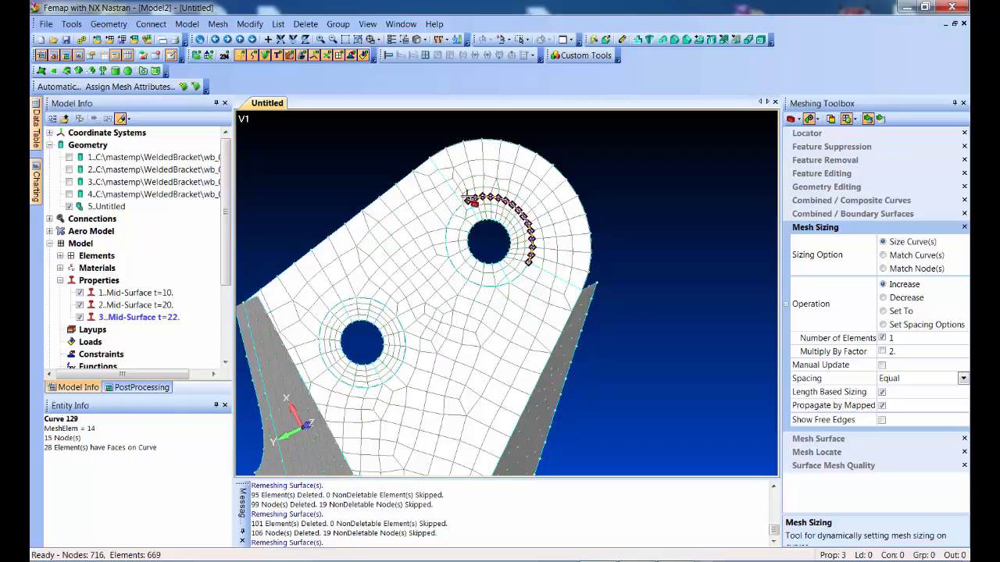
{"action": "left_click", "coordinate": [513, 151]}
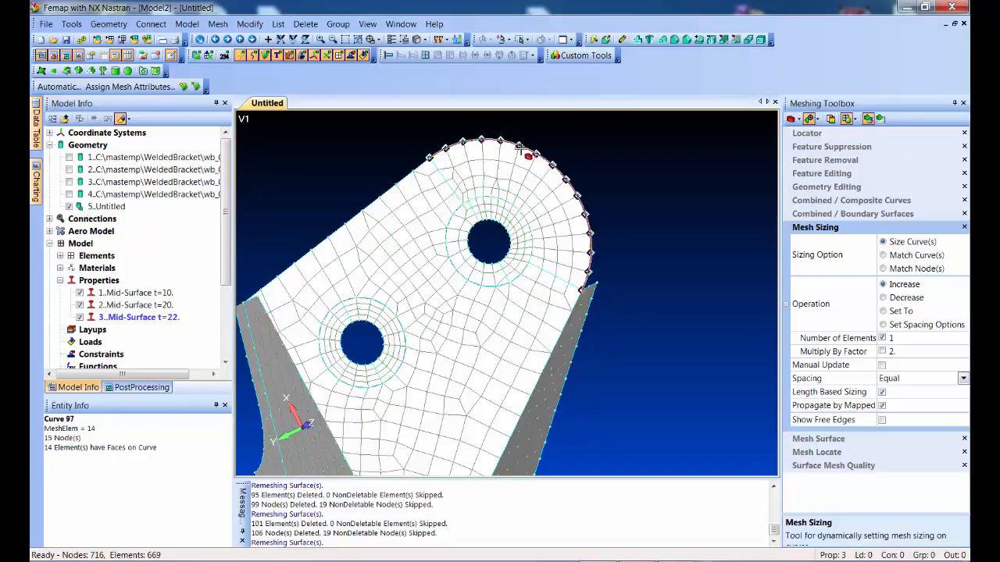
{"action": "middle_click_drag", "start_coordinate": [733, 263], "coordinate": [670, 297]}
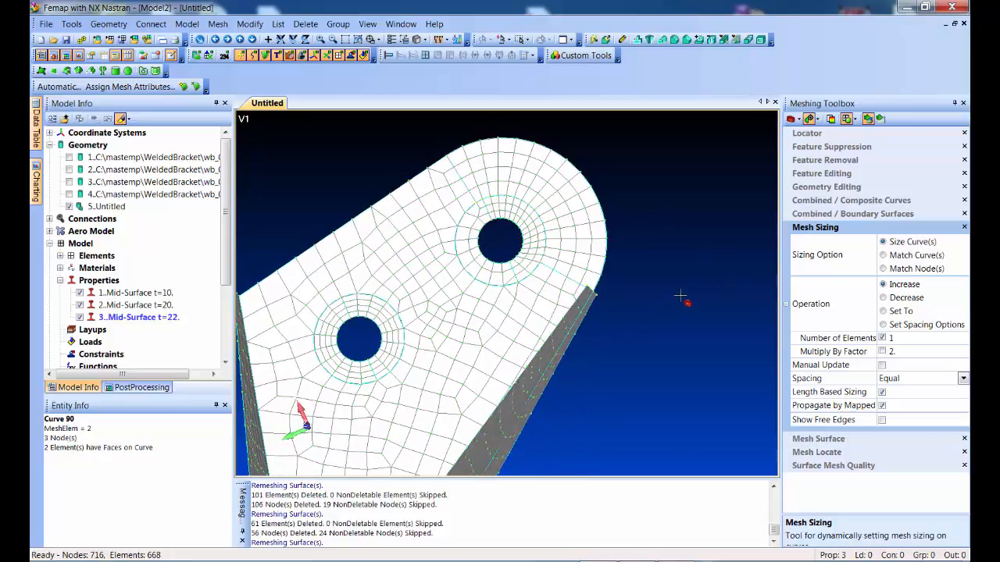
{"action": "left_click", "coordinate": [440, 252]}
{"action": "left_click", "coordinate": [439, 248]}
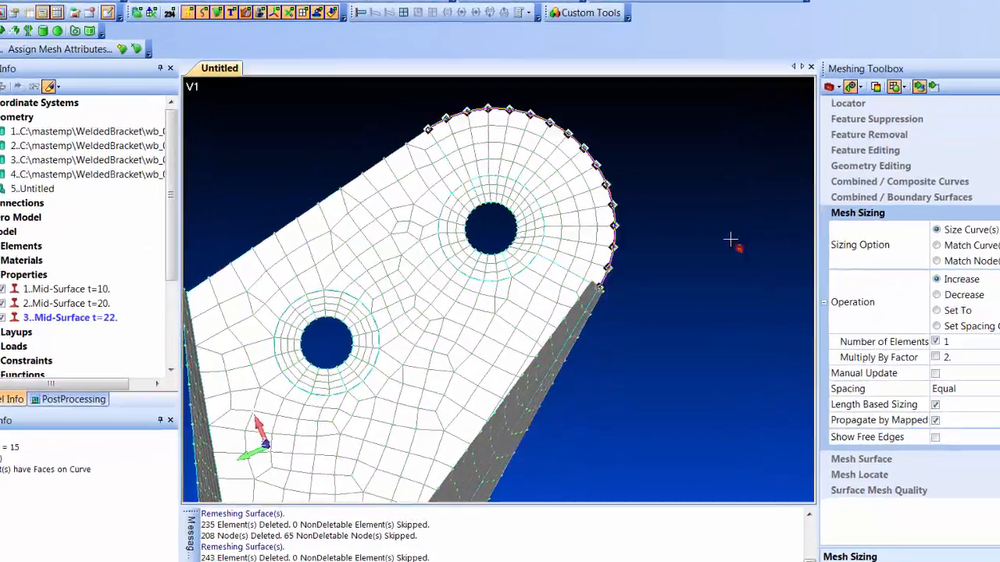
{"action": "scroll", "coordinate": [687, 253], "scroll_direction": "down", "scroll_amount": 3}
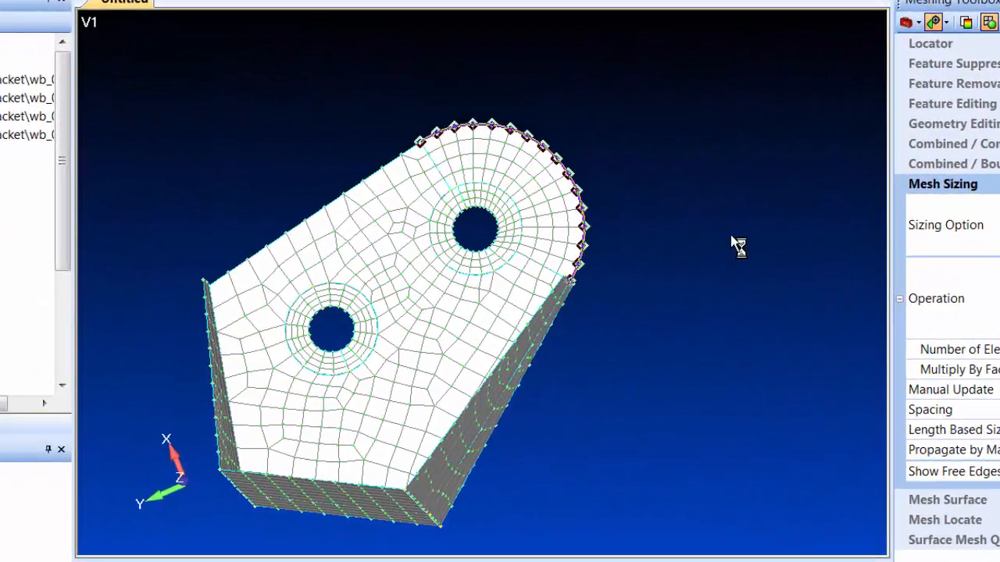